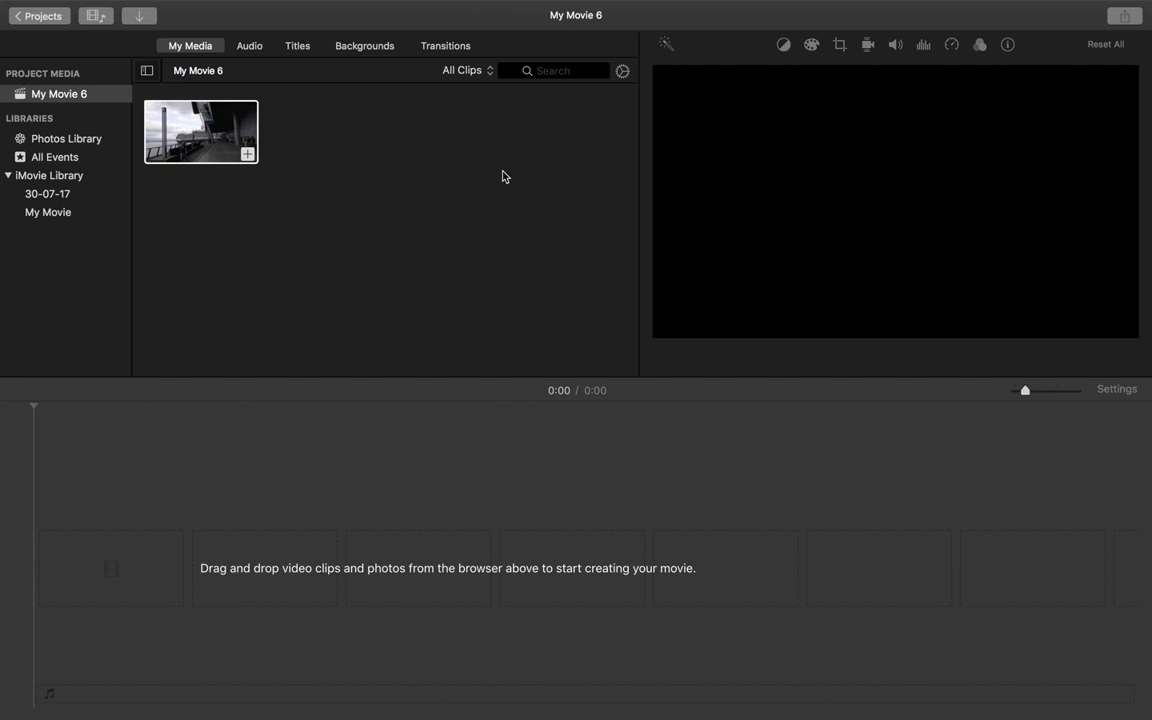
Step: Add the 1.5-minute waterfront clip from My Media to the empty My Movie 6 timeline
click(200, 151)
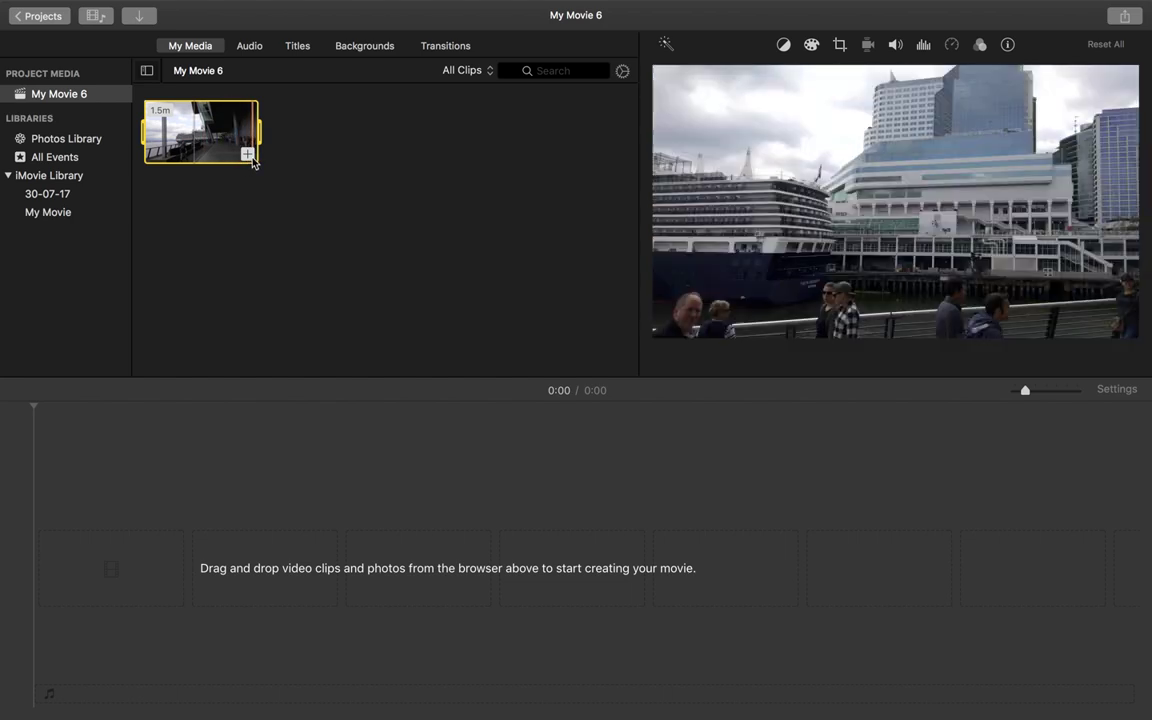
drag(250, 155, 213, 429)
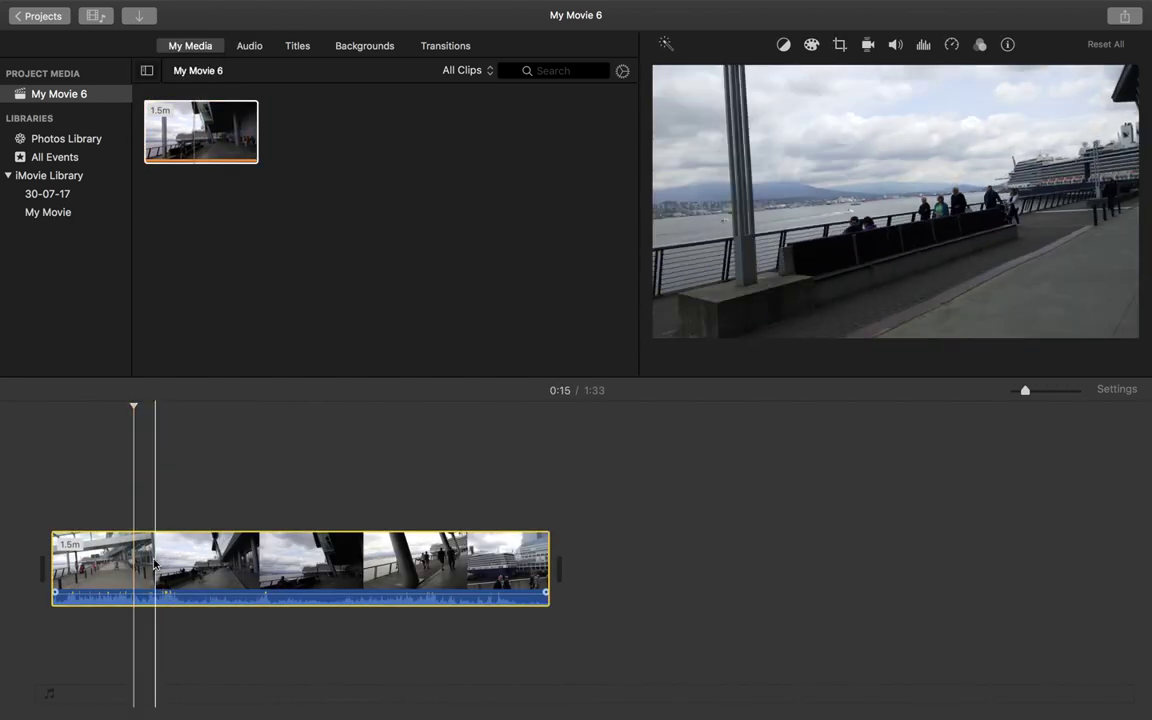
Step: Browse the project themes, preview Bulletin Board, and apply it to My Movie 6
click(1117, 390)
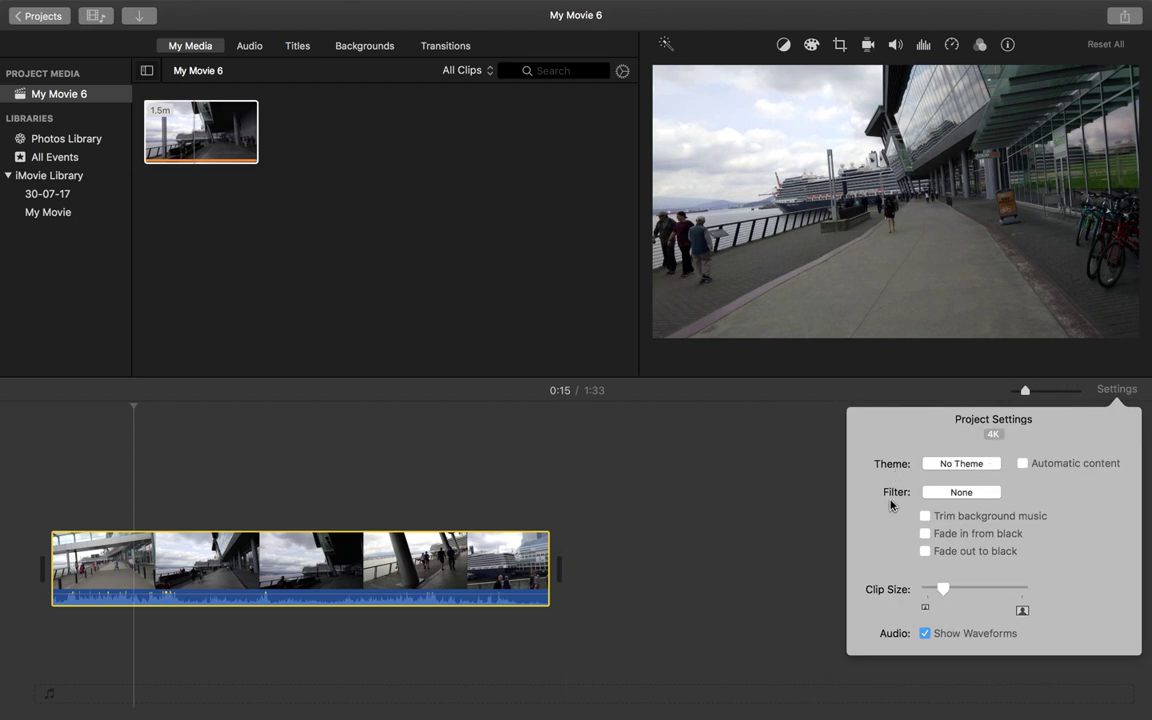
click(974, 466)
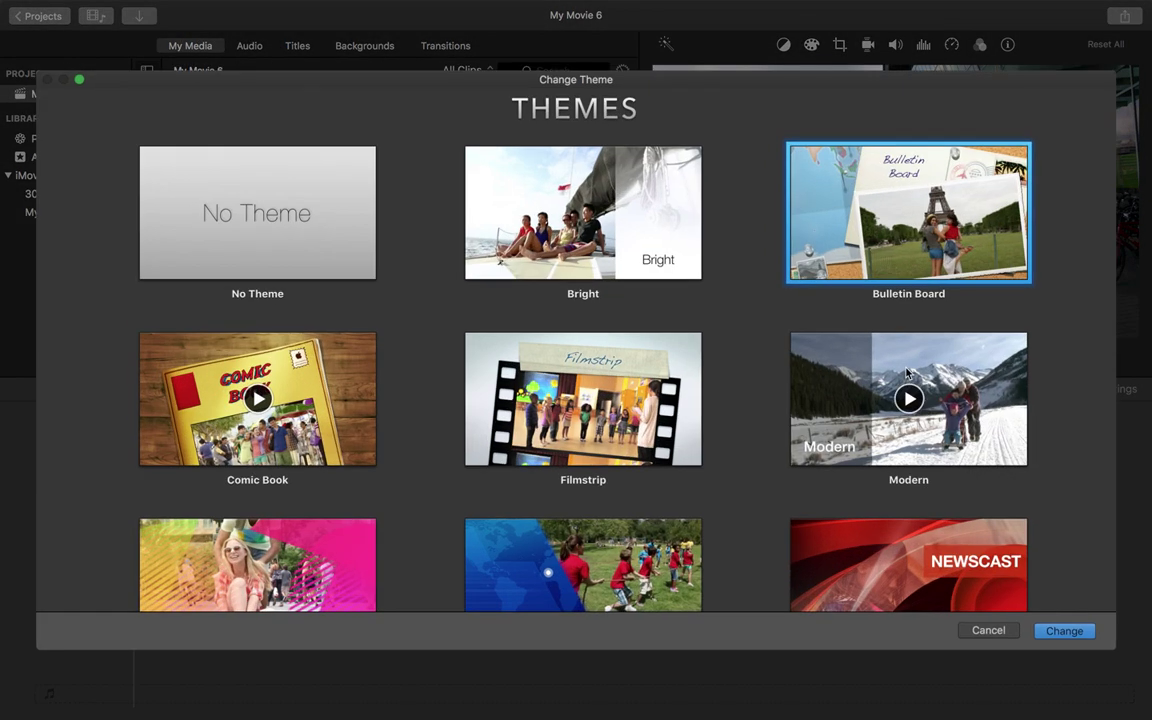
scroll(907, 373, down, 2)
scroll(907, 373, down, 2)
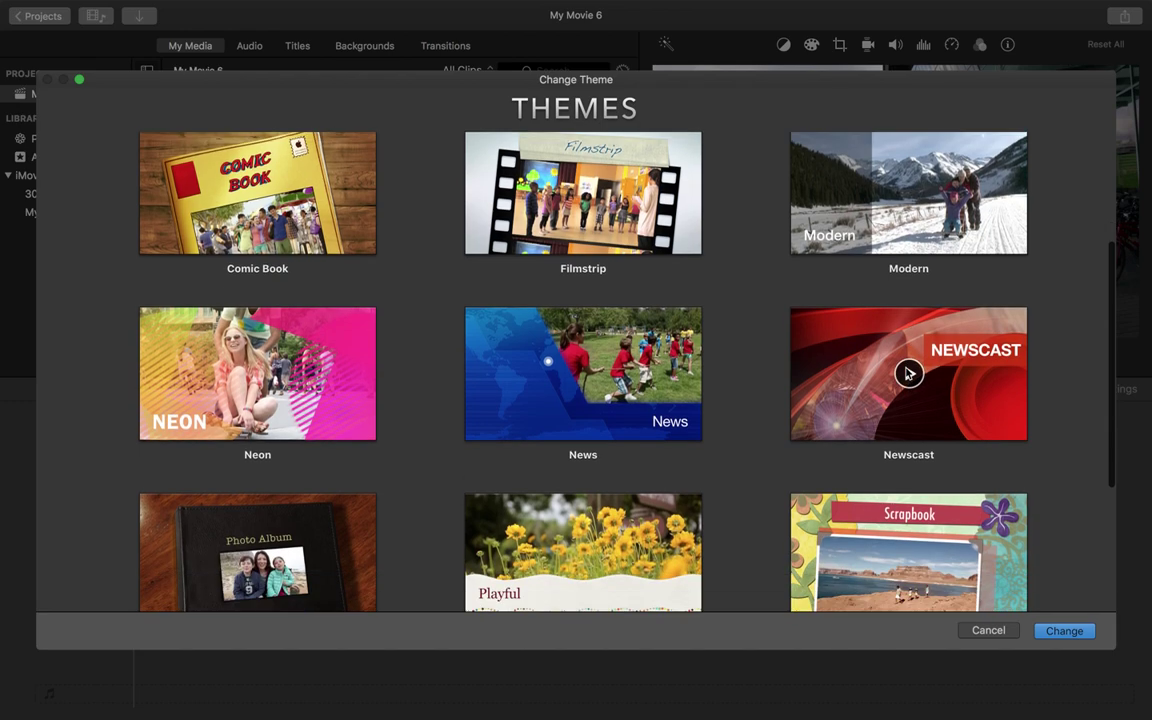
scroll(907, 373, down, 3)
scroll(907, 373, down, 1)
scroll(907, 373, up, 2)
scroll(907, 373, up, 4)
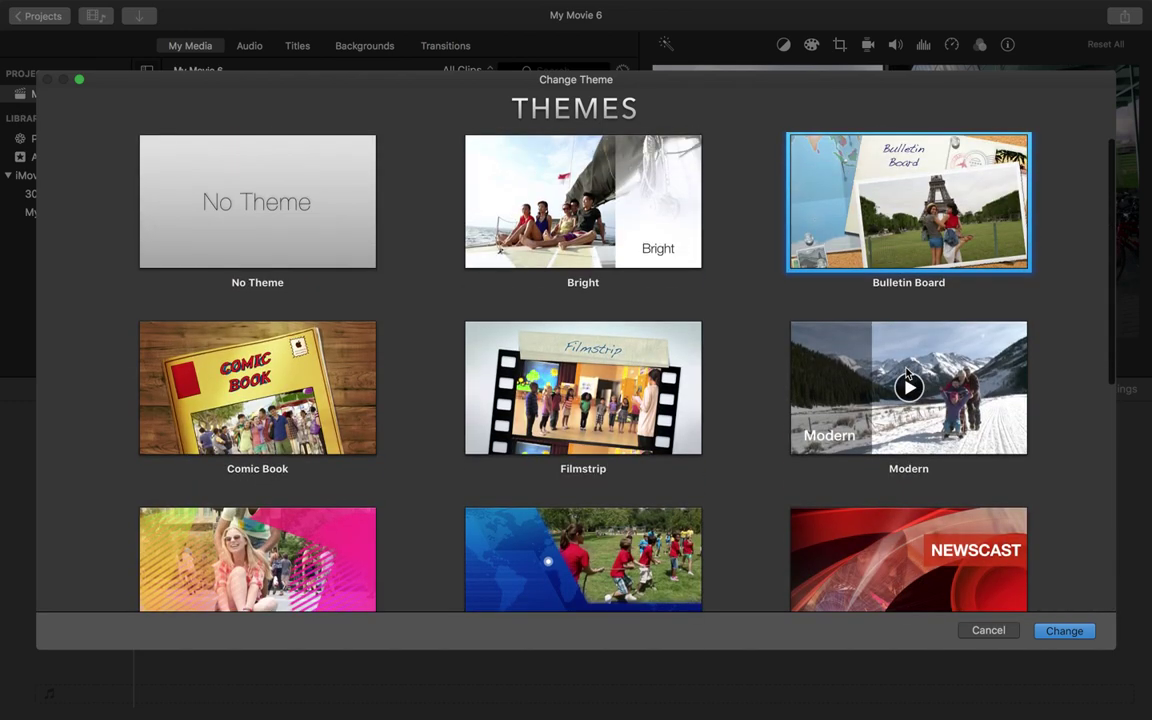
scroll(907, 373, down, 3)
scroll(907, 373, down, 1)
scroll(907, 373, up, 4)
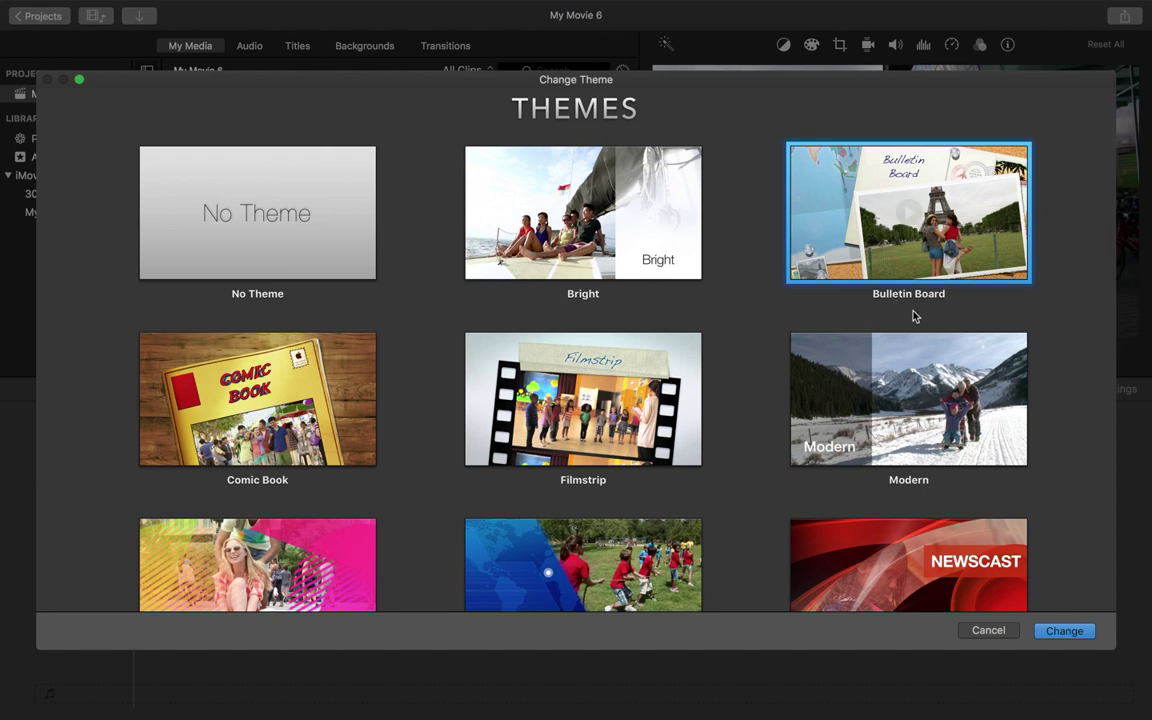
click(910, 214)
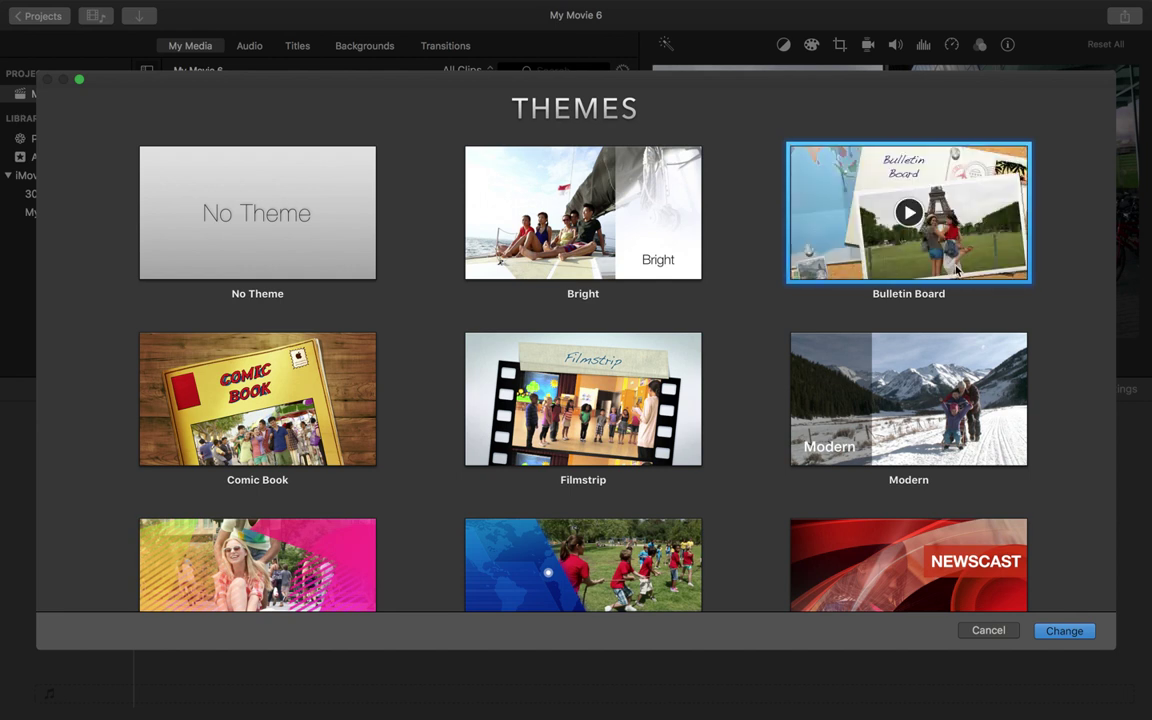
click(1064, 631)
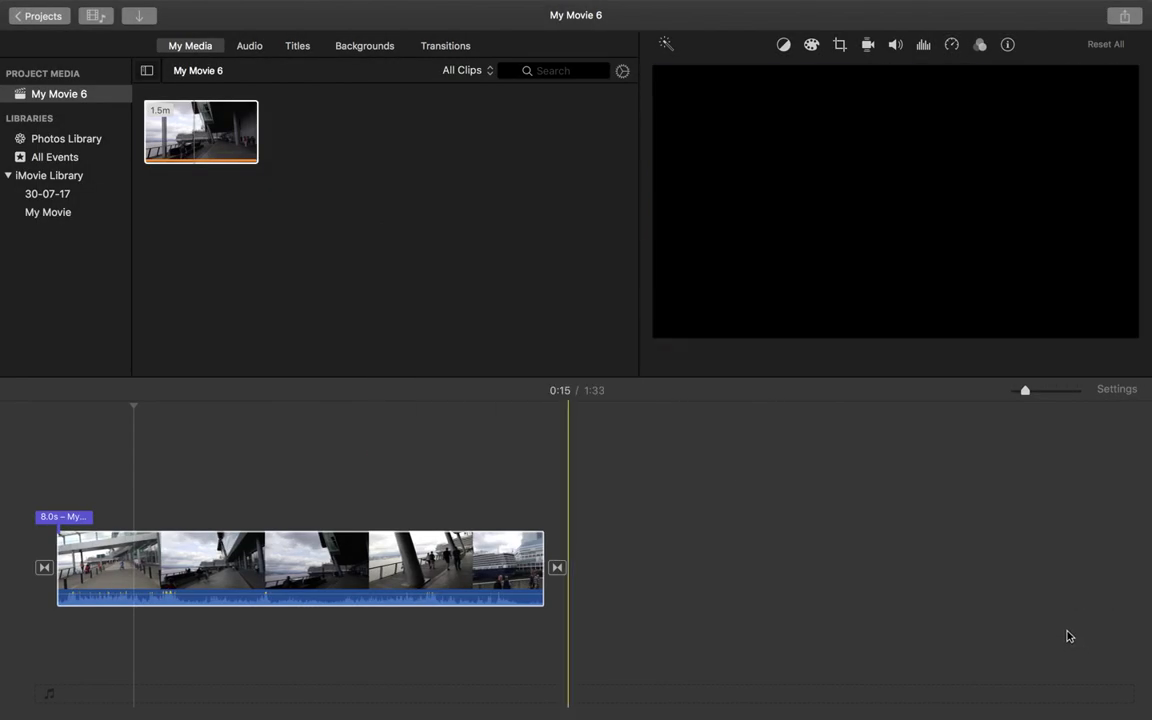
Step: Play from the movie's start to watch the 'My Movie 6' postcard title, then select the clip
click(35, 459)
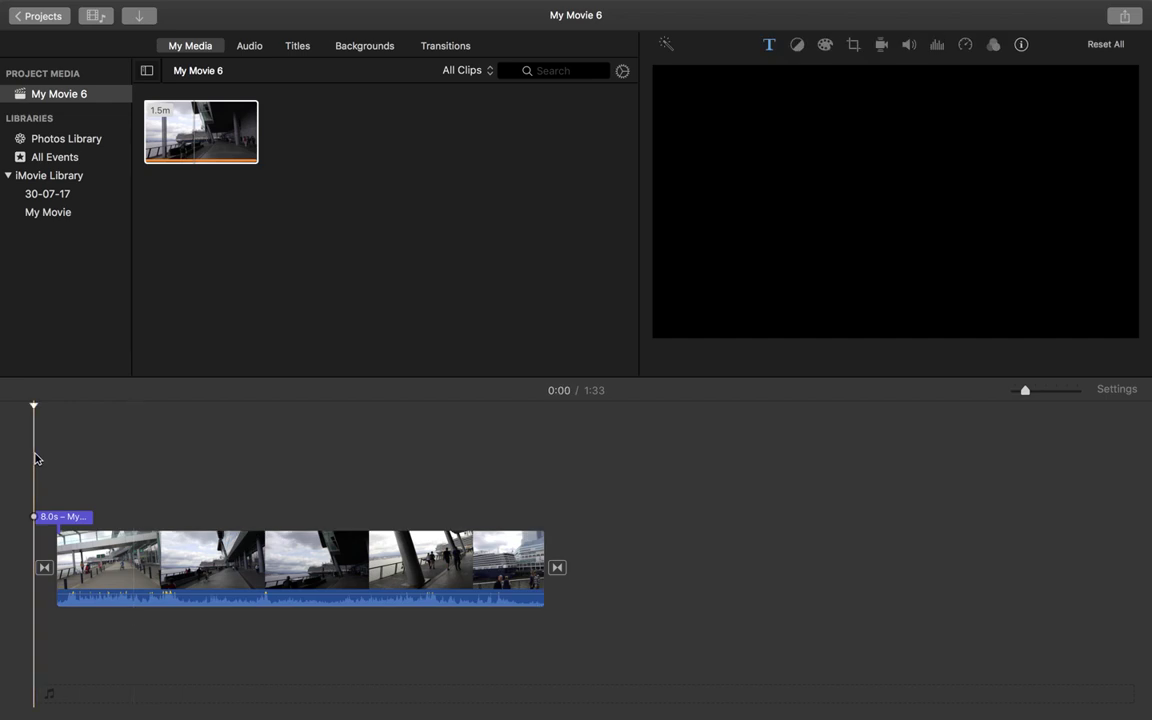
key(space)
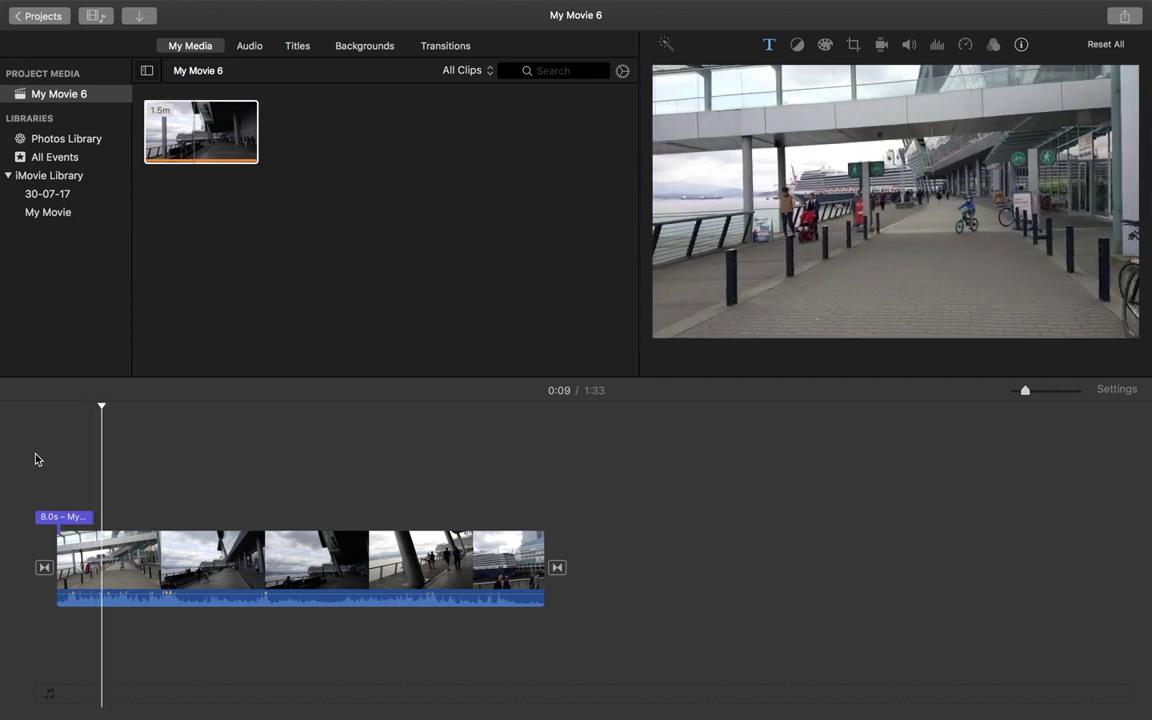
click(167, 572)
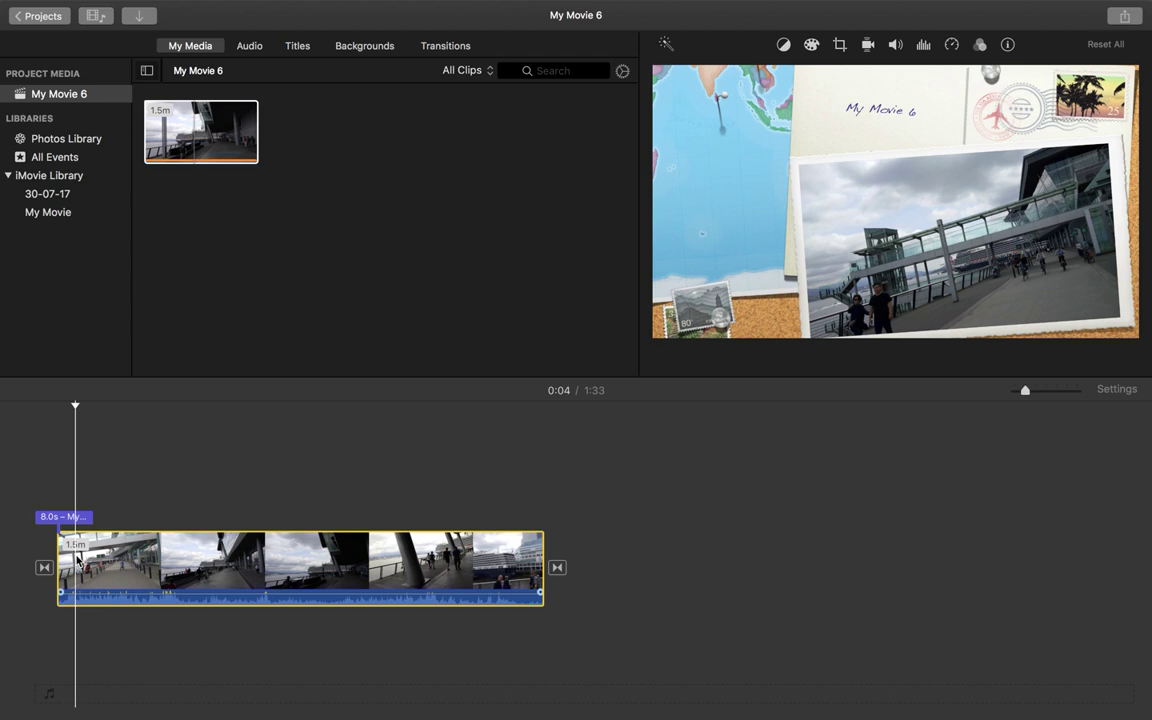
Step: Split three short clips off the start of the waterfront footage
right_click(77, 553)
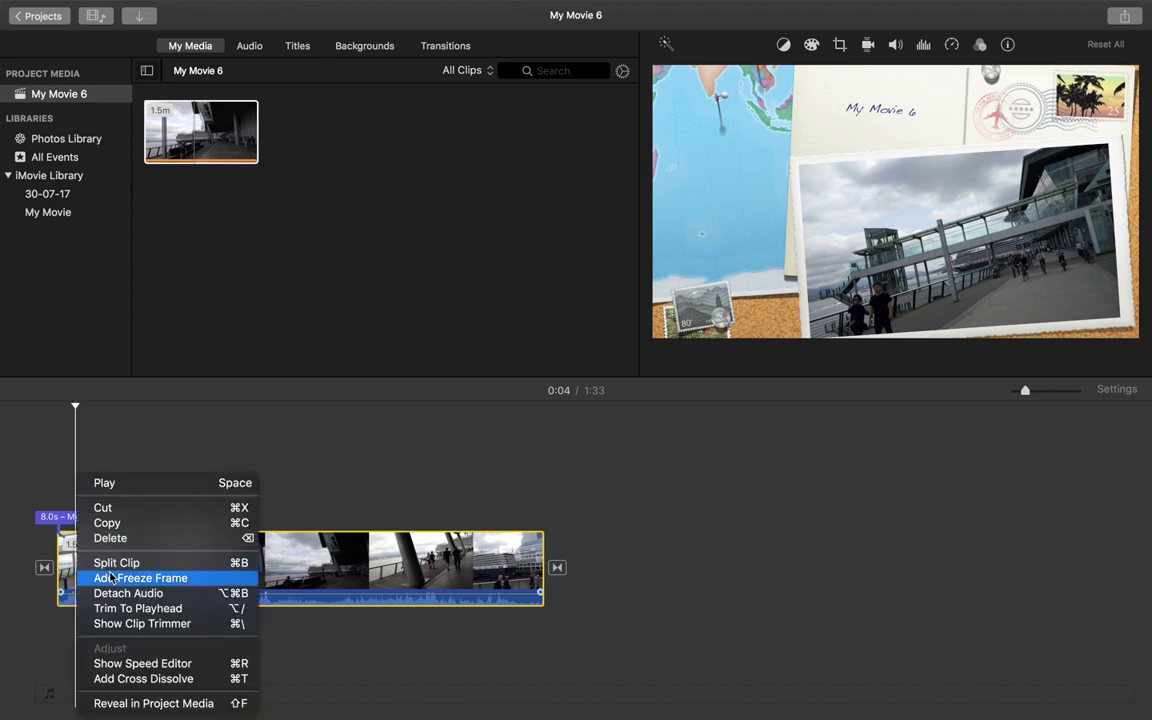
click(114, 563)
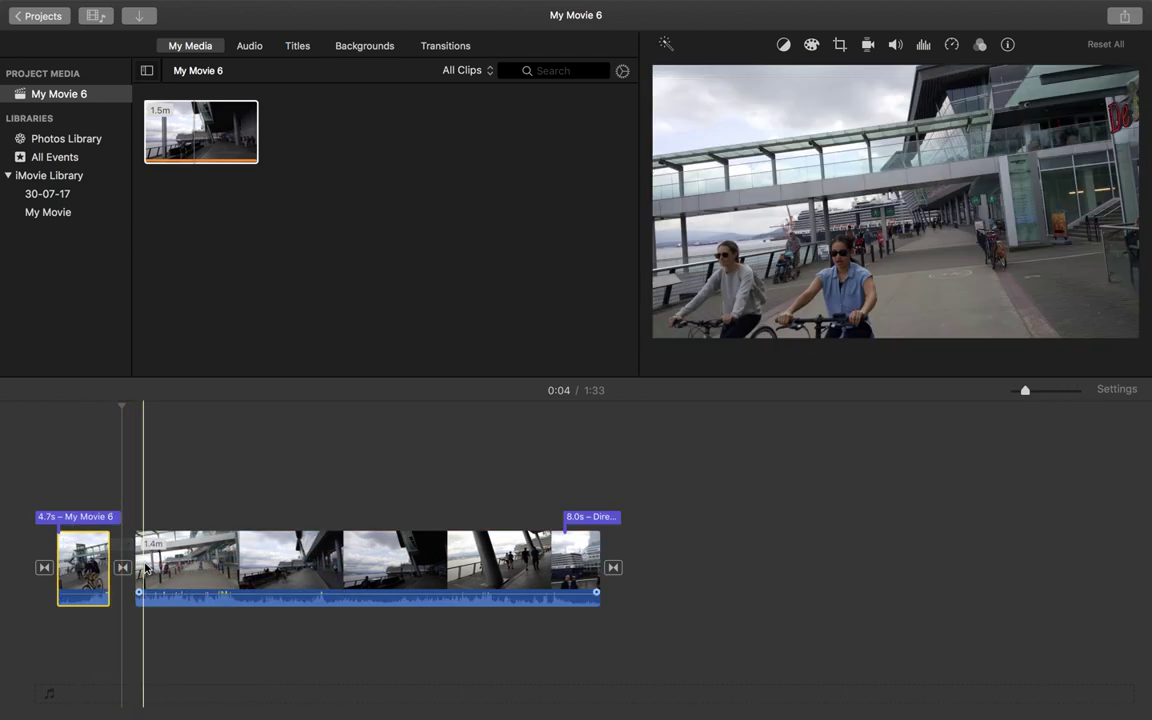
right_click(153, 568)
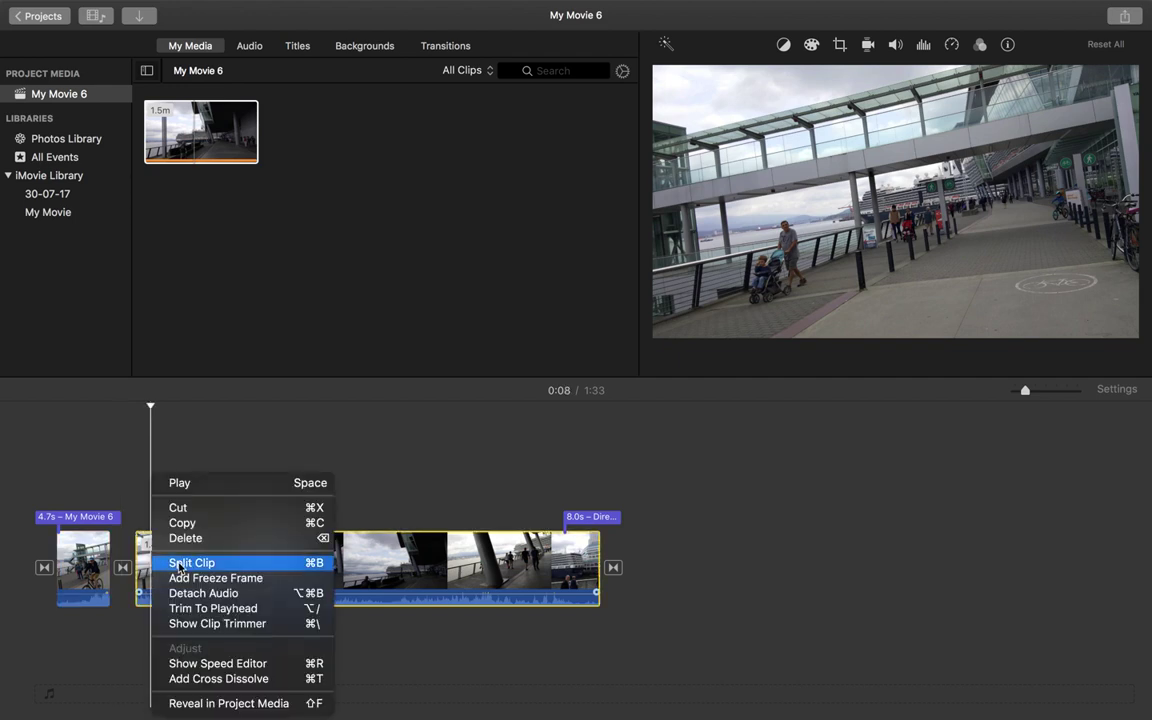
click(179, 563)
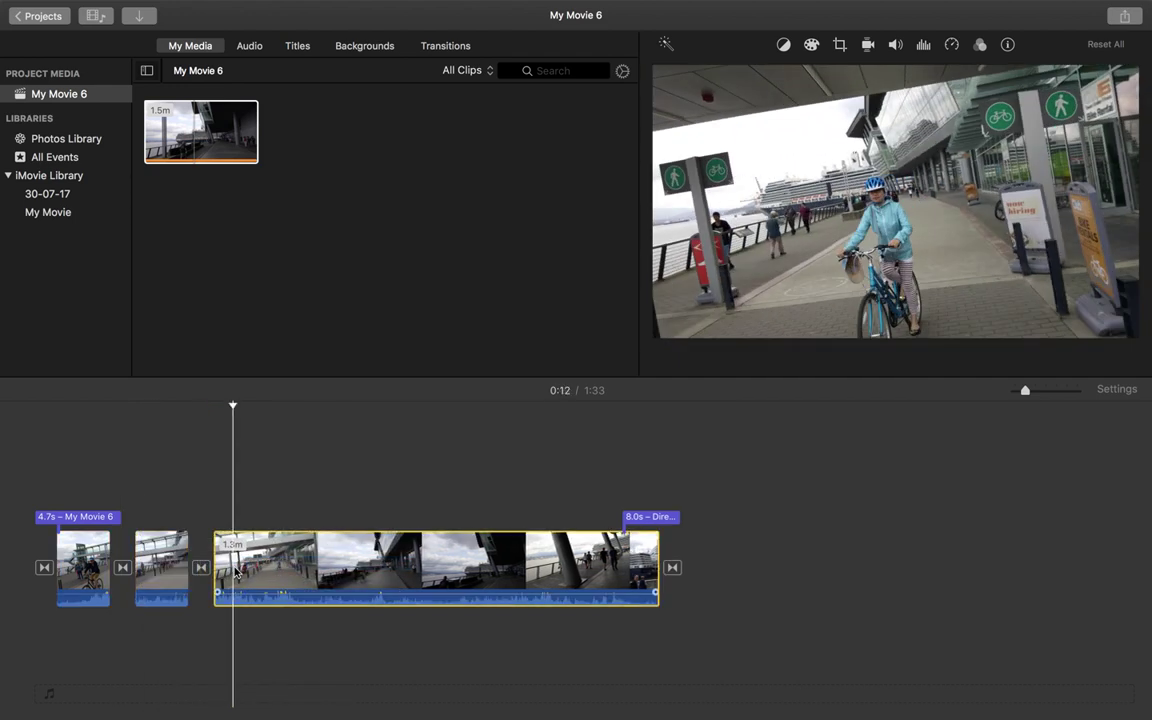
right_click(236, 572)
click(252, 559)
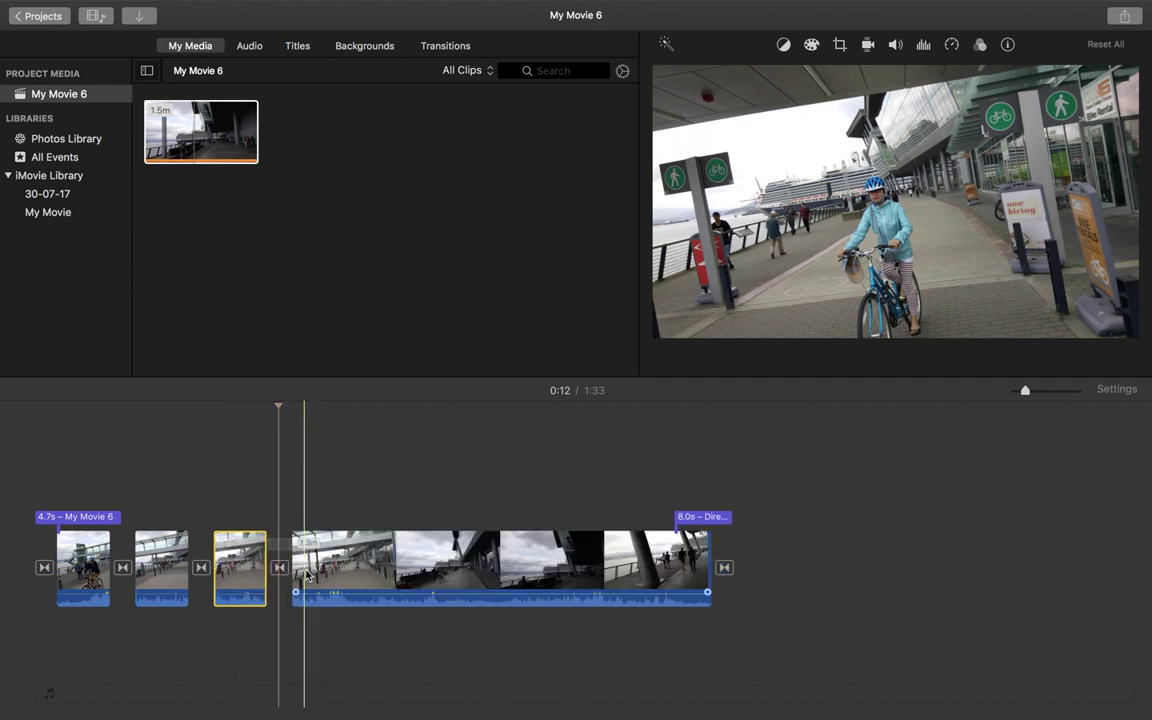
Step: Split two more short clips off the long remaining clip, then return to the opening title
click(316, 572)
right_click(318, 572)
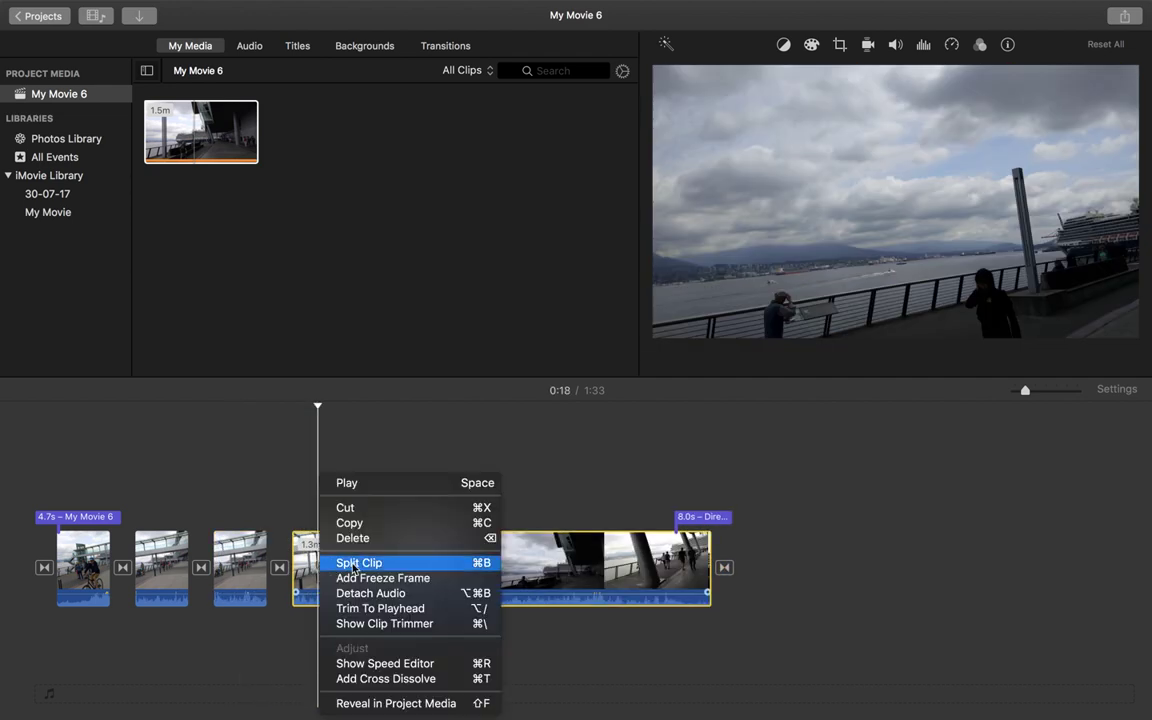
click(352, 563)
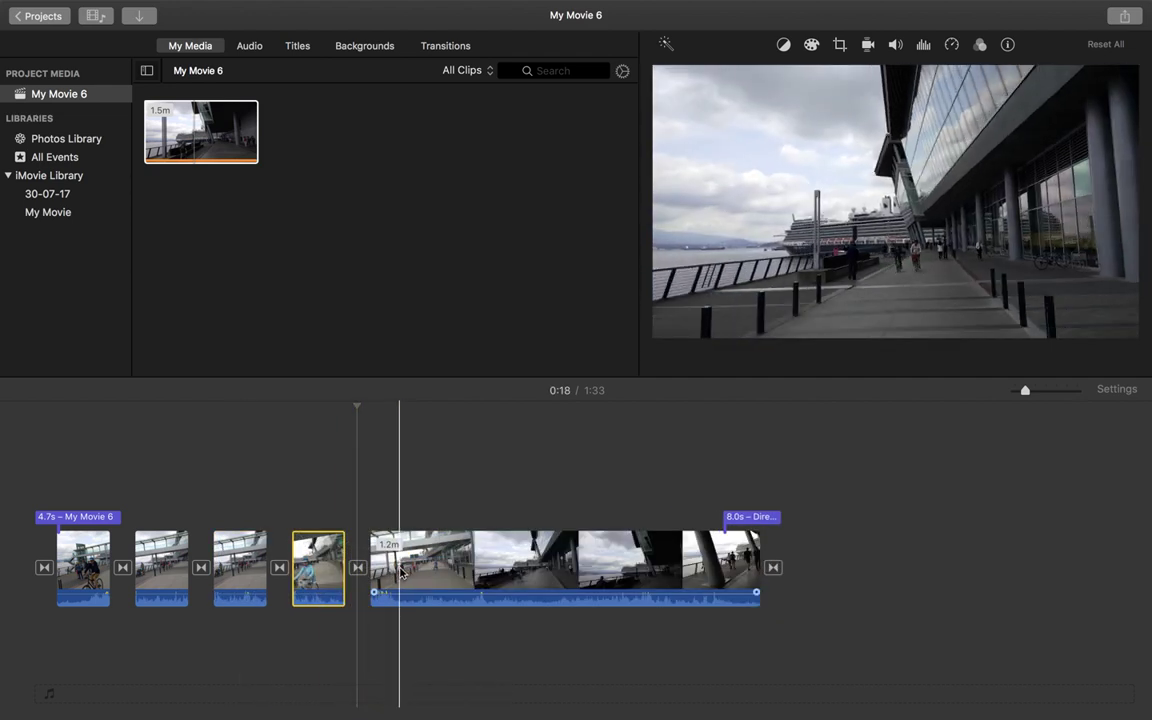
right_click(402, 572)
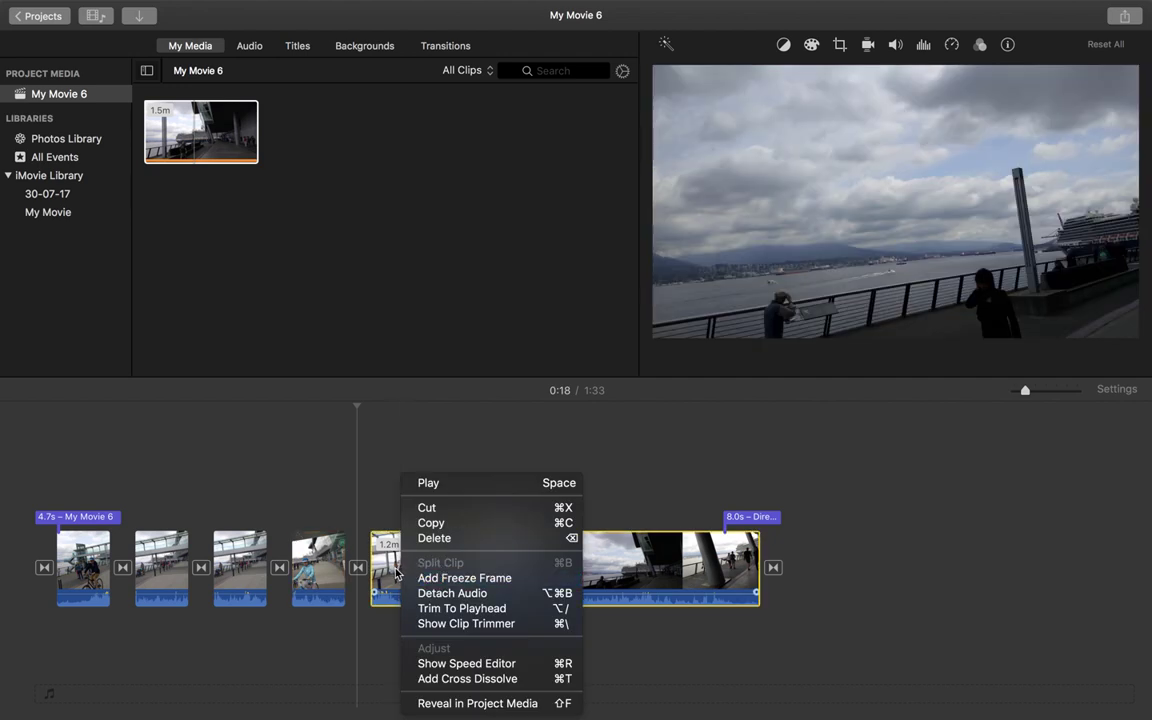
click(395, 572)
right_click(395, 572)
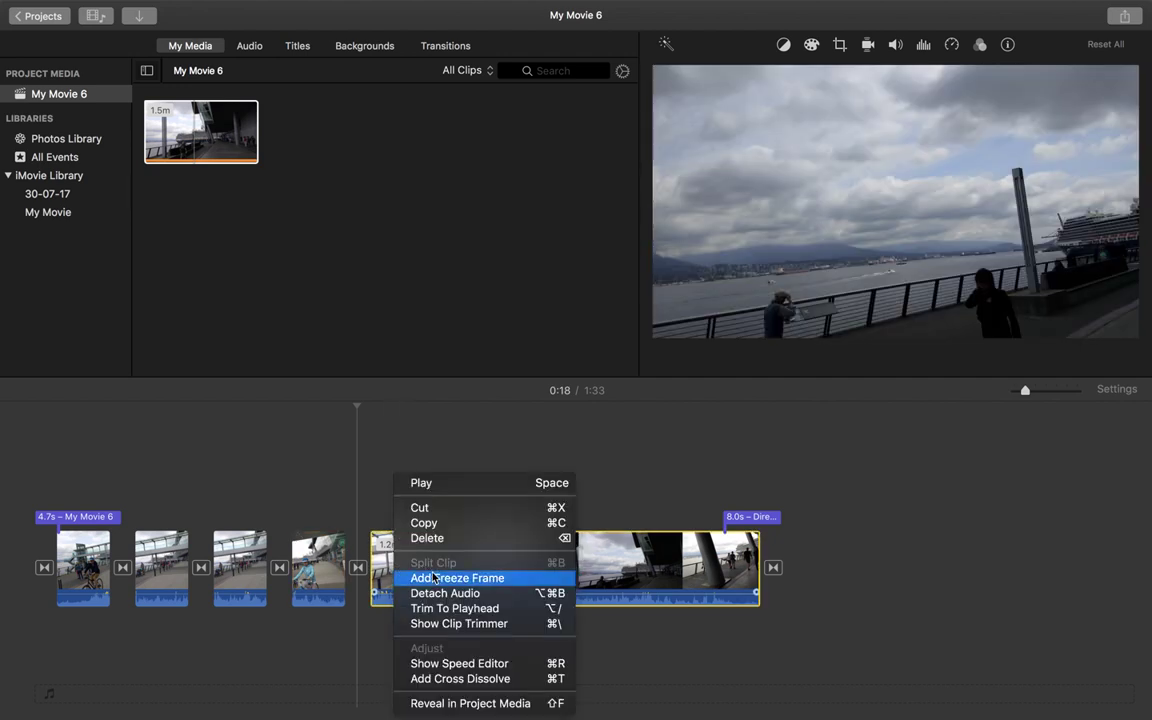
click(395, 562)
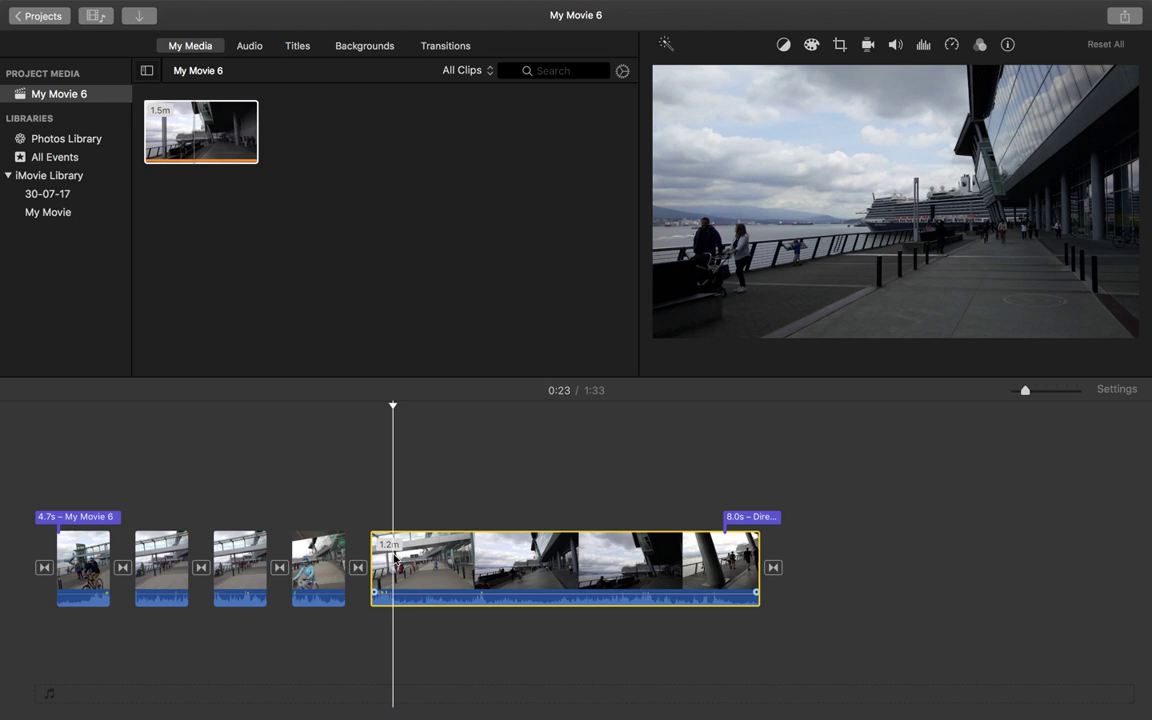
right_click(401, 567)
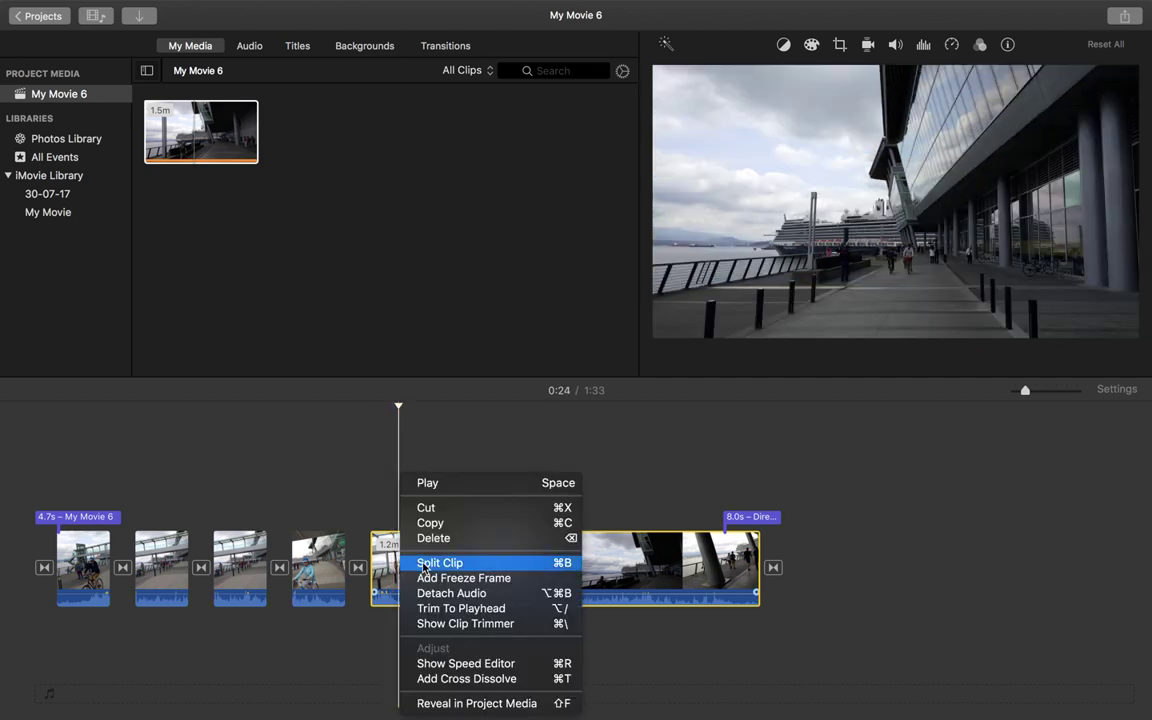
click(415, 558)
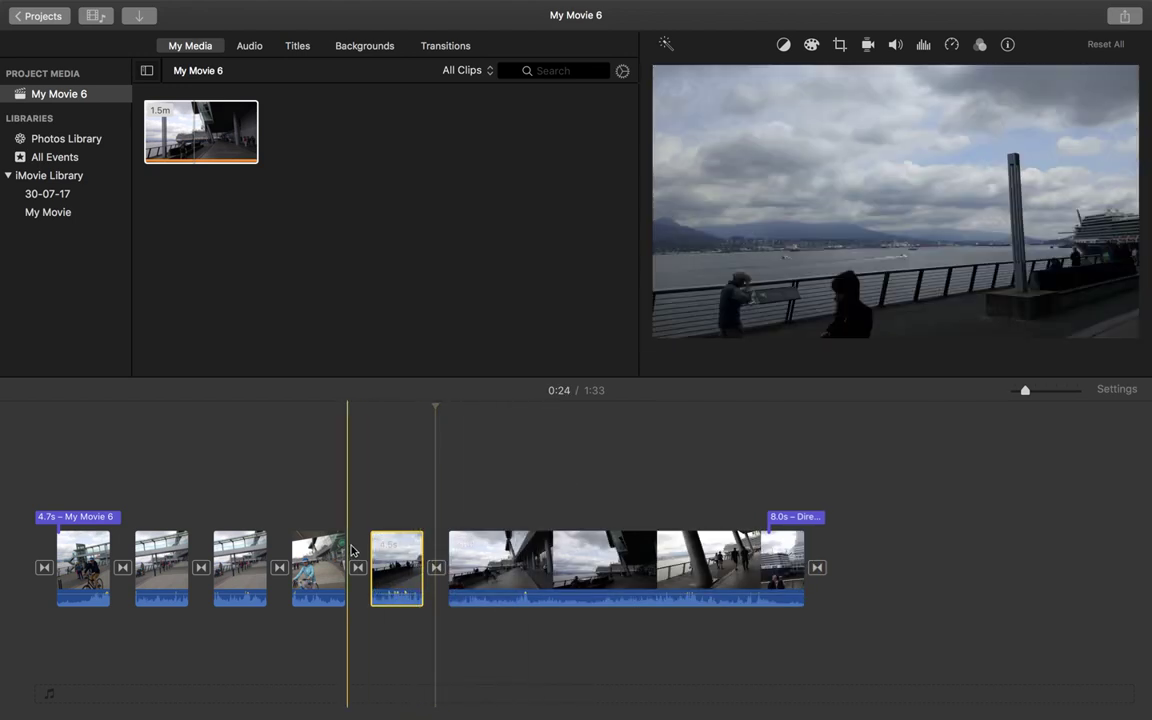
click(76, 489)
Step: Play the movie, stop it at 0:07, and reopen Project Settings showing Bulletin Board with no filter
key(space)
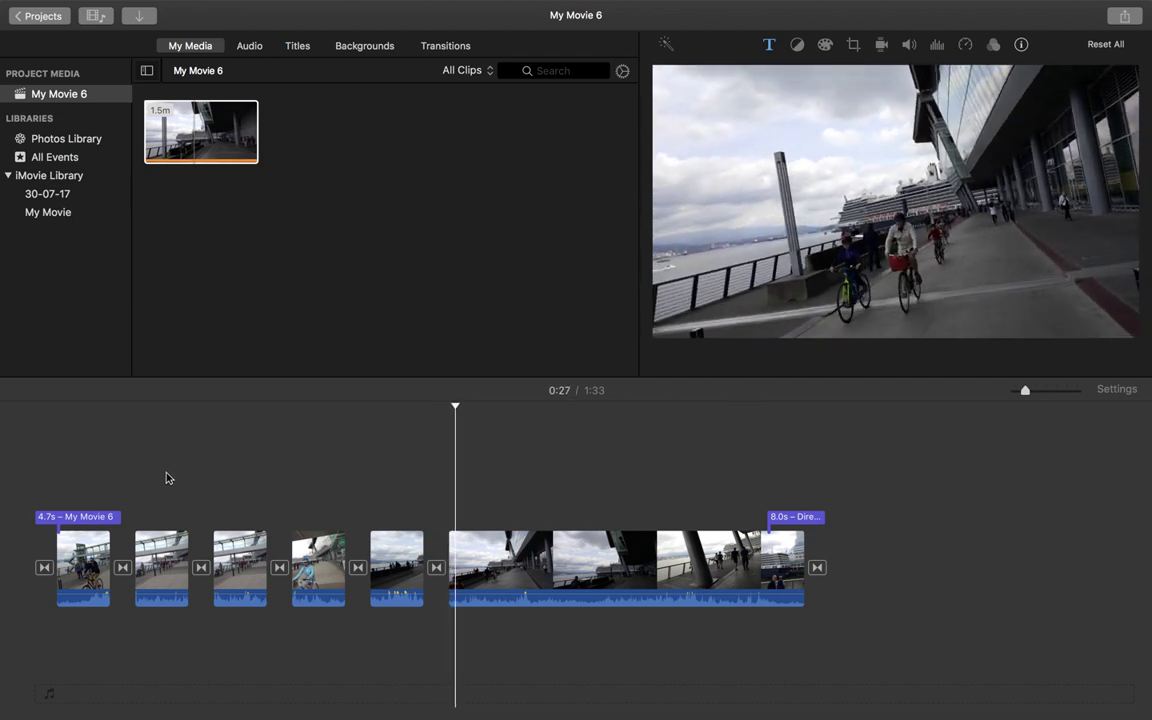
click(168, 477)
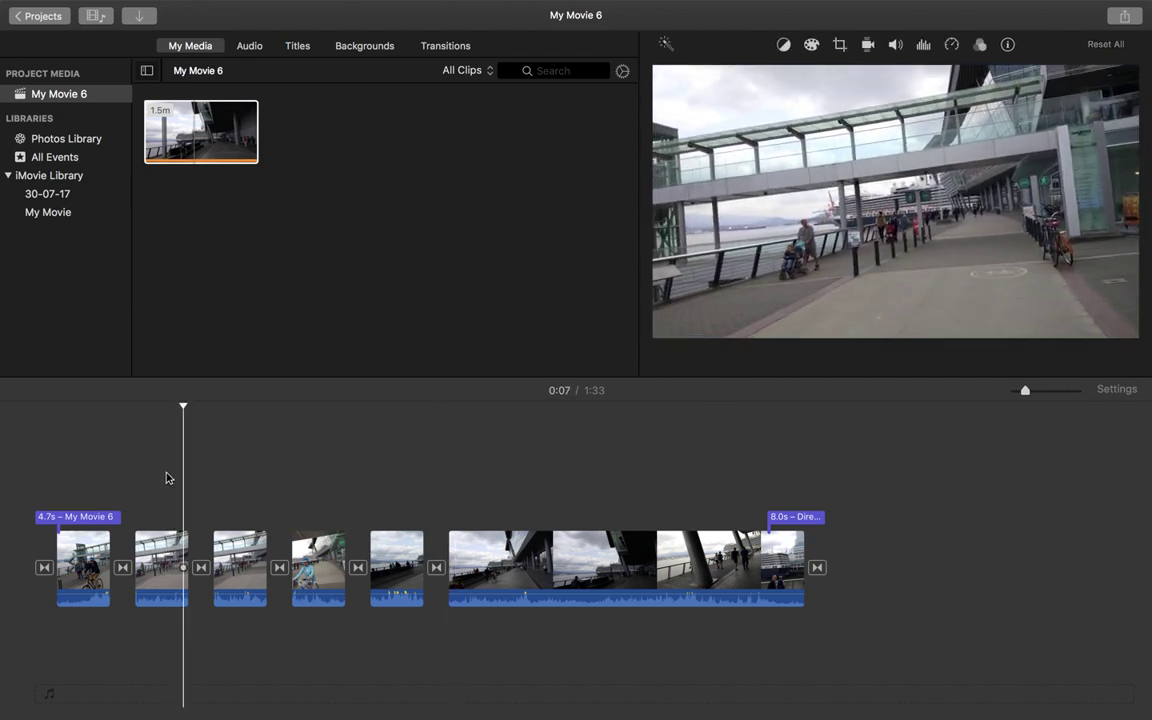
key(space)
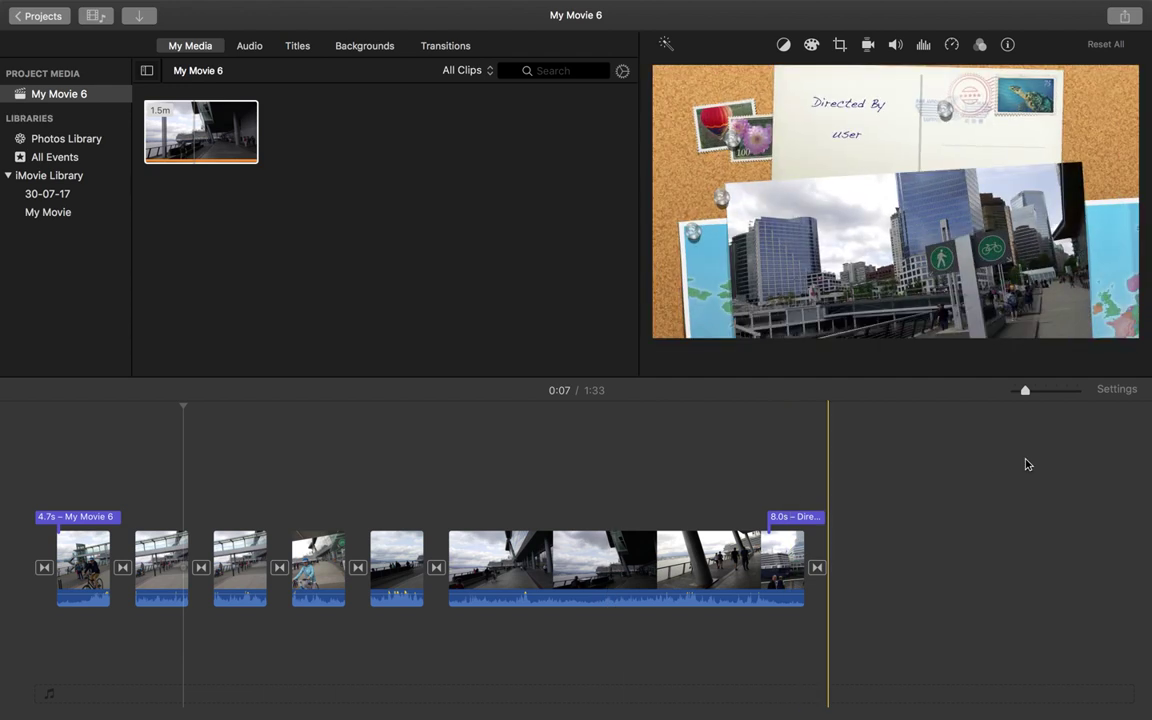
click(1118, 391)
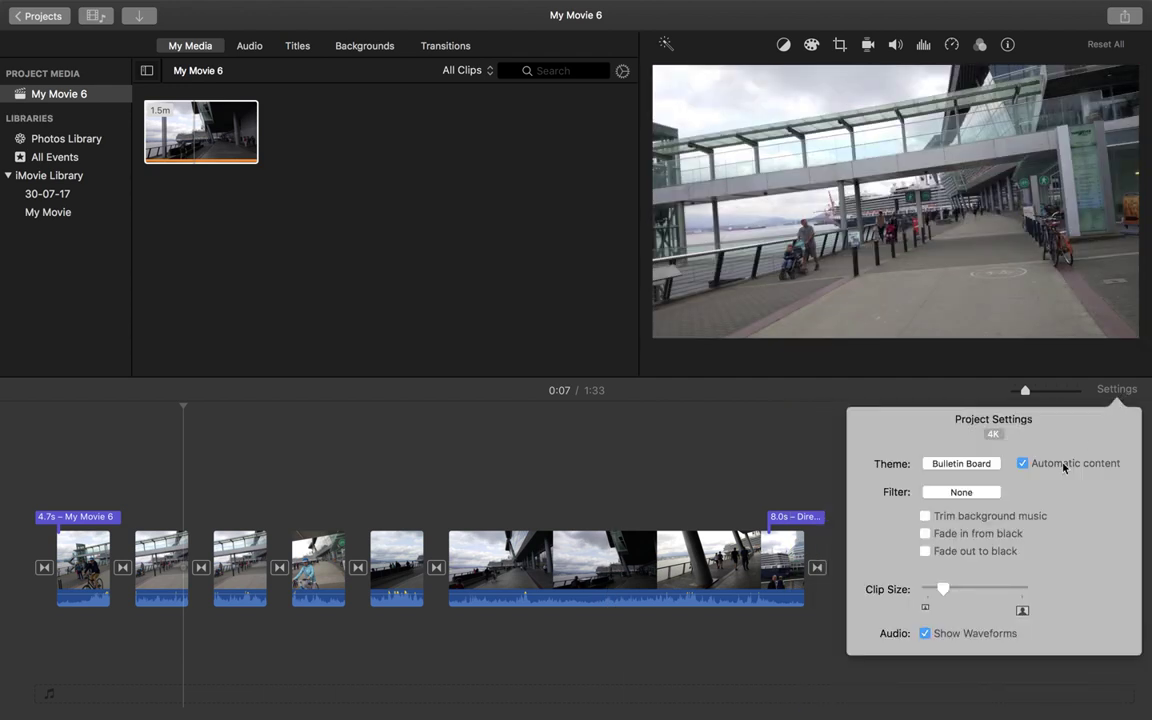
click(978, 468)
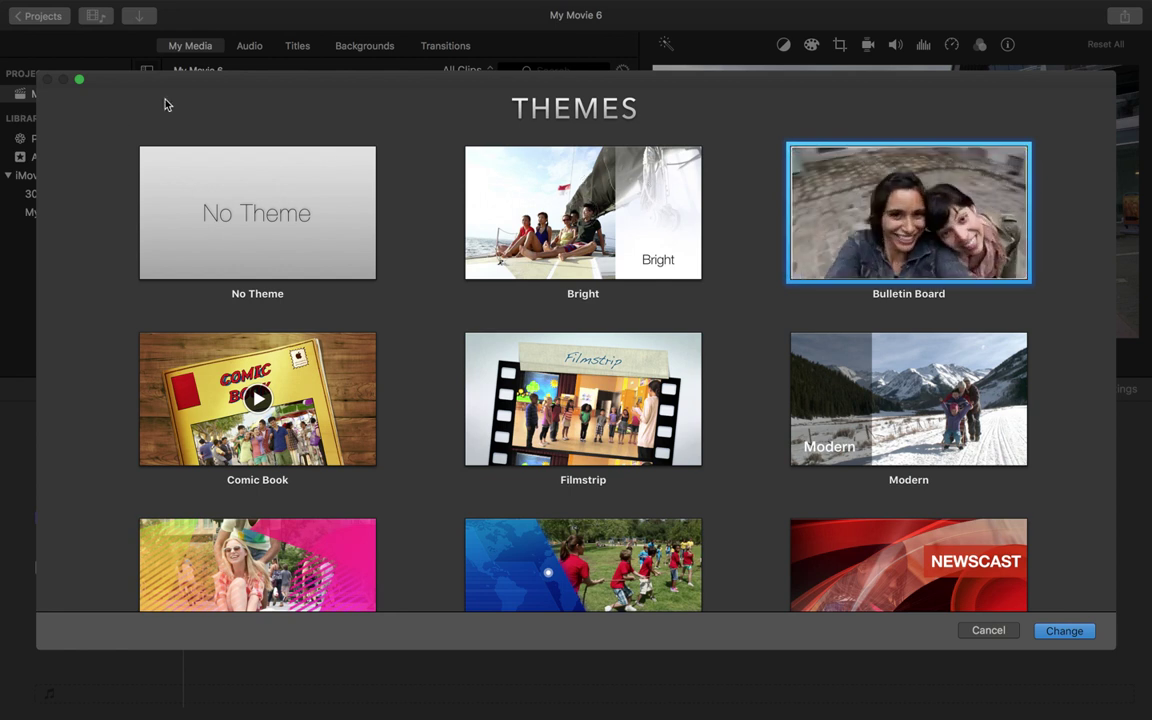
click(987, 630)
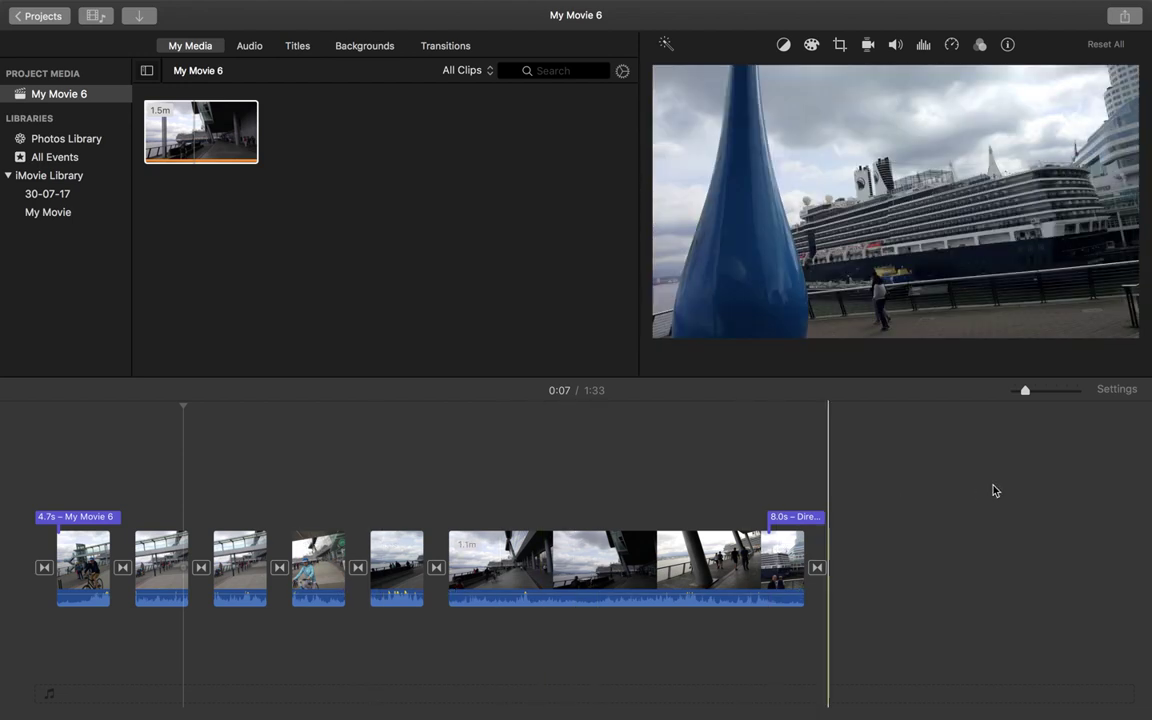
click(1116, 391)
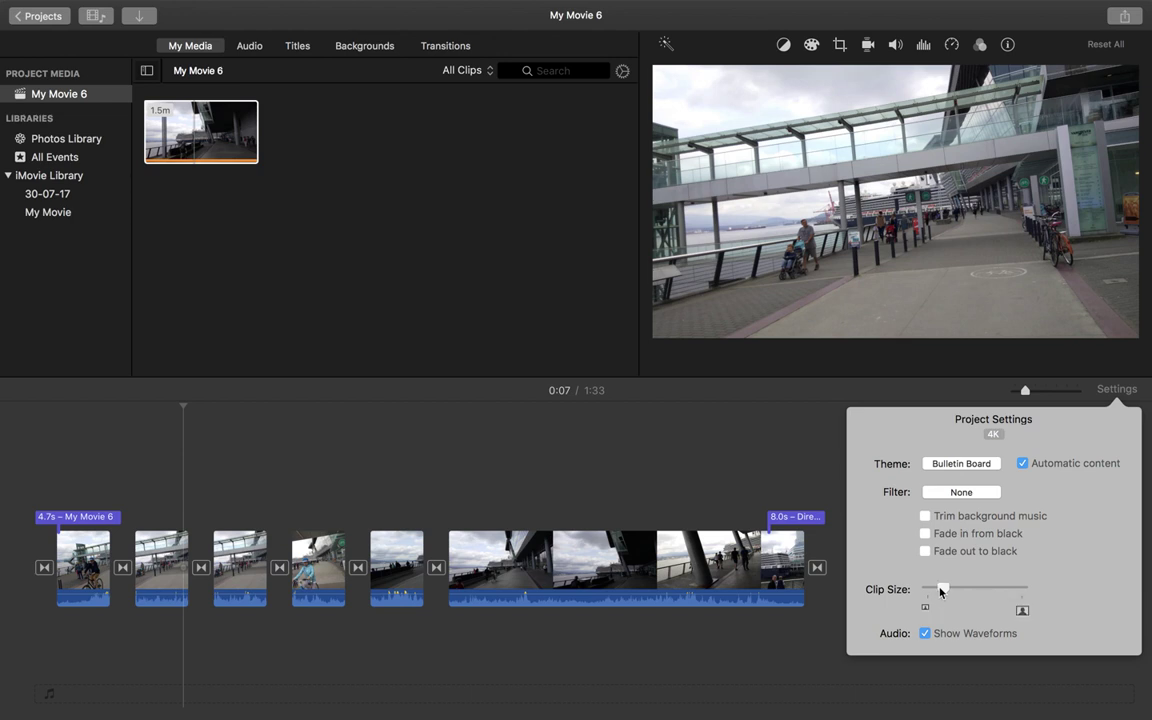
drag(942, 591, 928, 592)
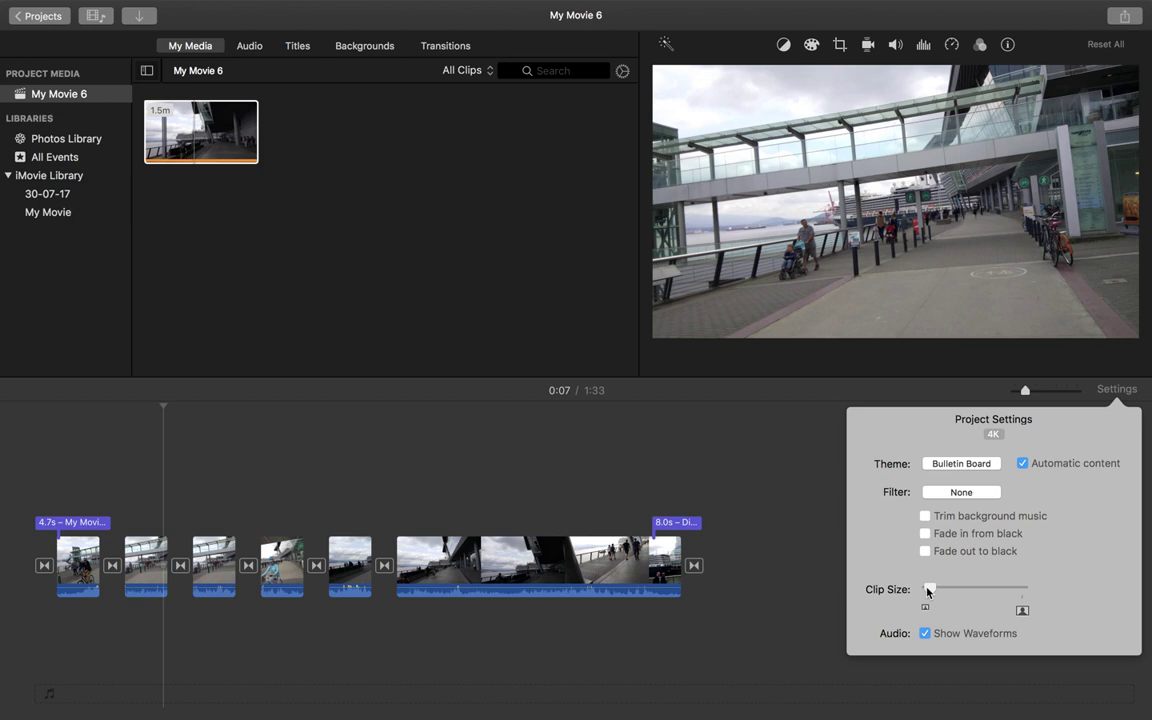
Step: Make the timeline clips slightly smaller and toggle audio waveforms on and off
drag(928, 591, 958, 591)
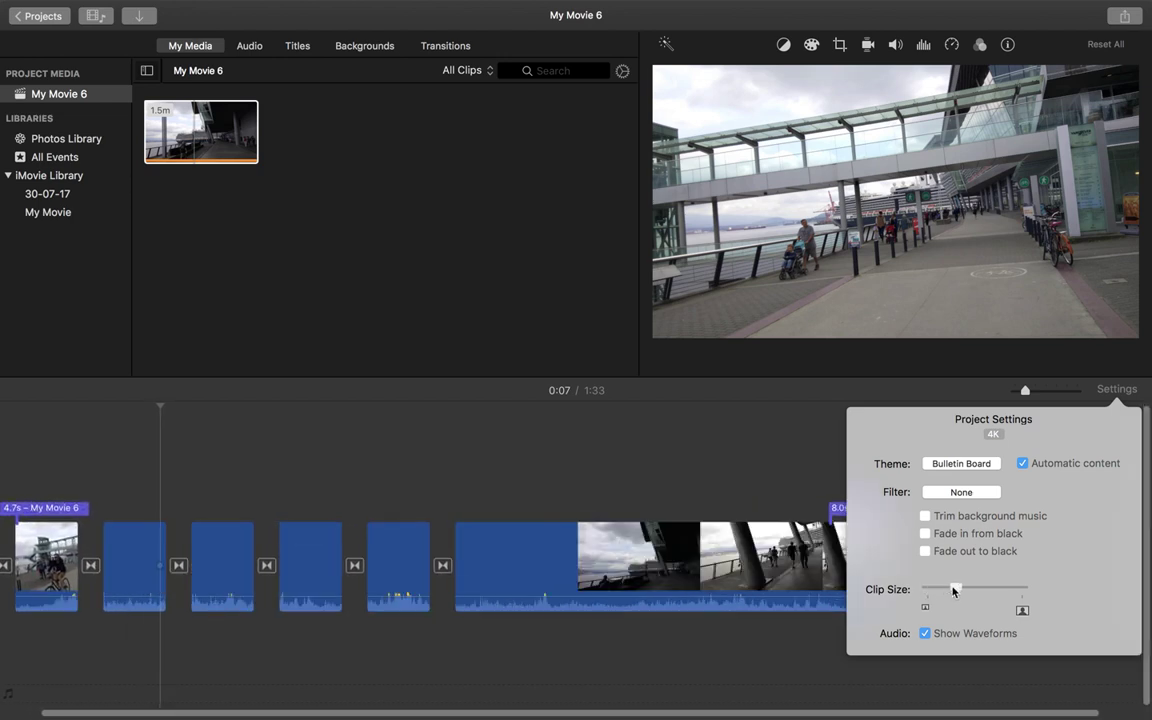
drag(958, 591, 932, 591)
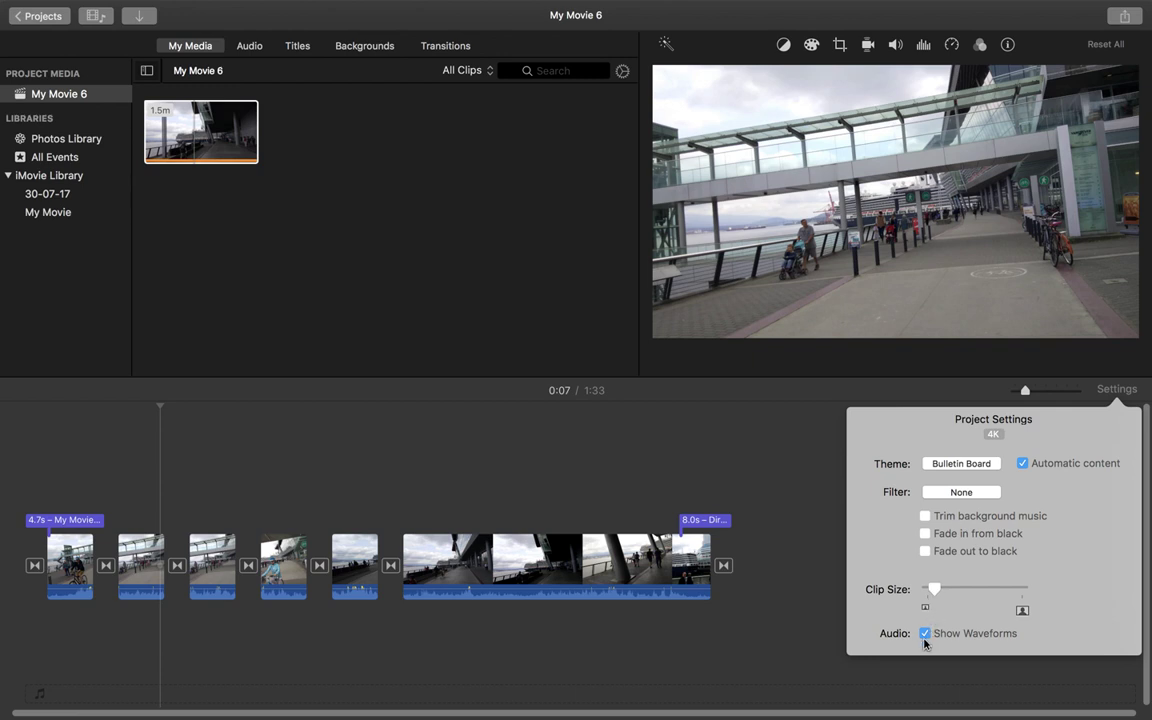
click(925, 633)
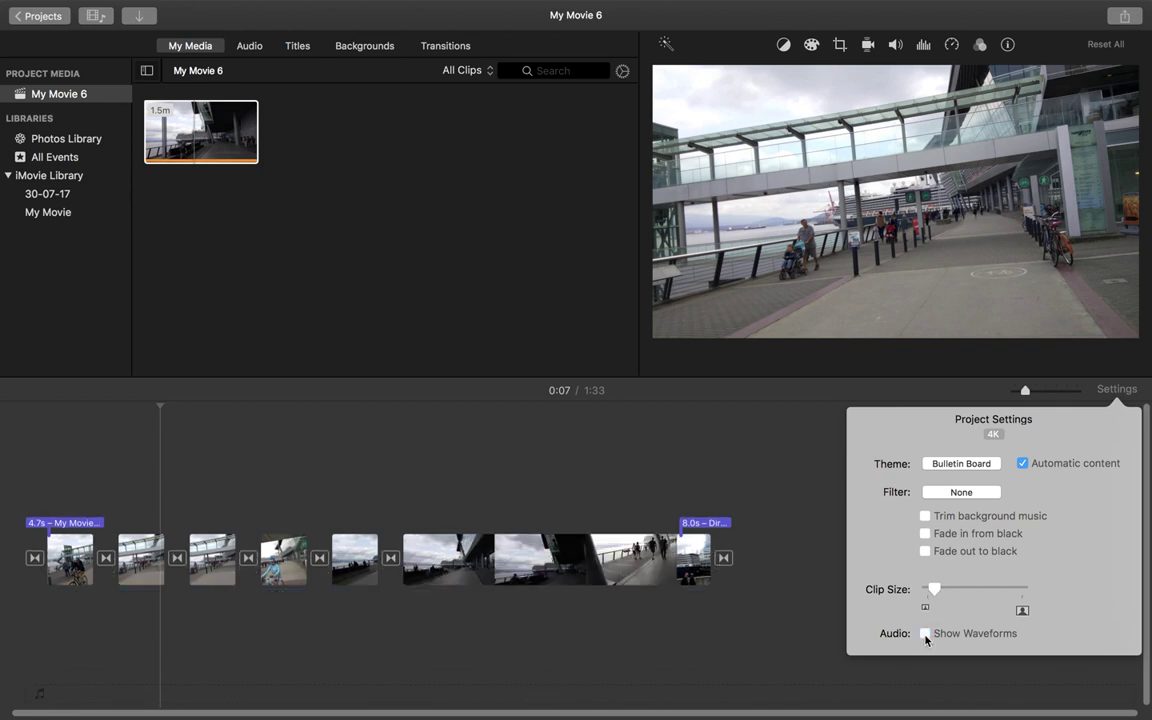
click(925, 633)
click(925, 633)
click(925, 633)
click(925, 633)
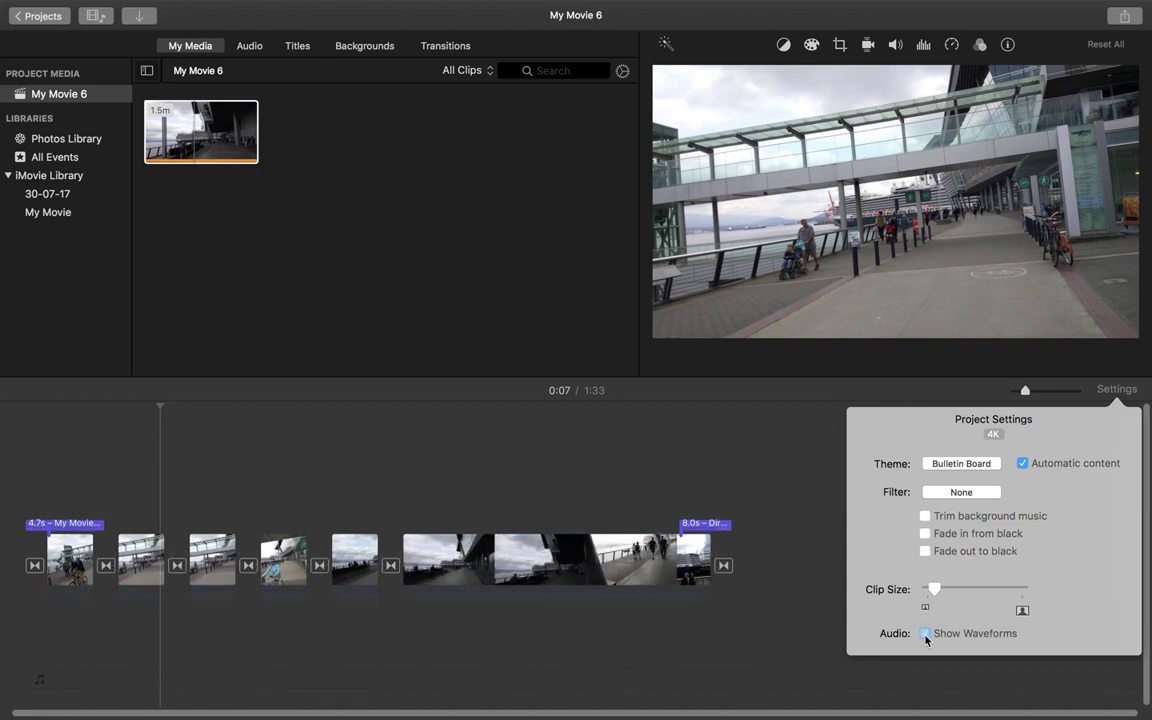
click(925, 633)
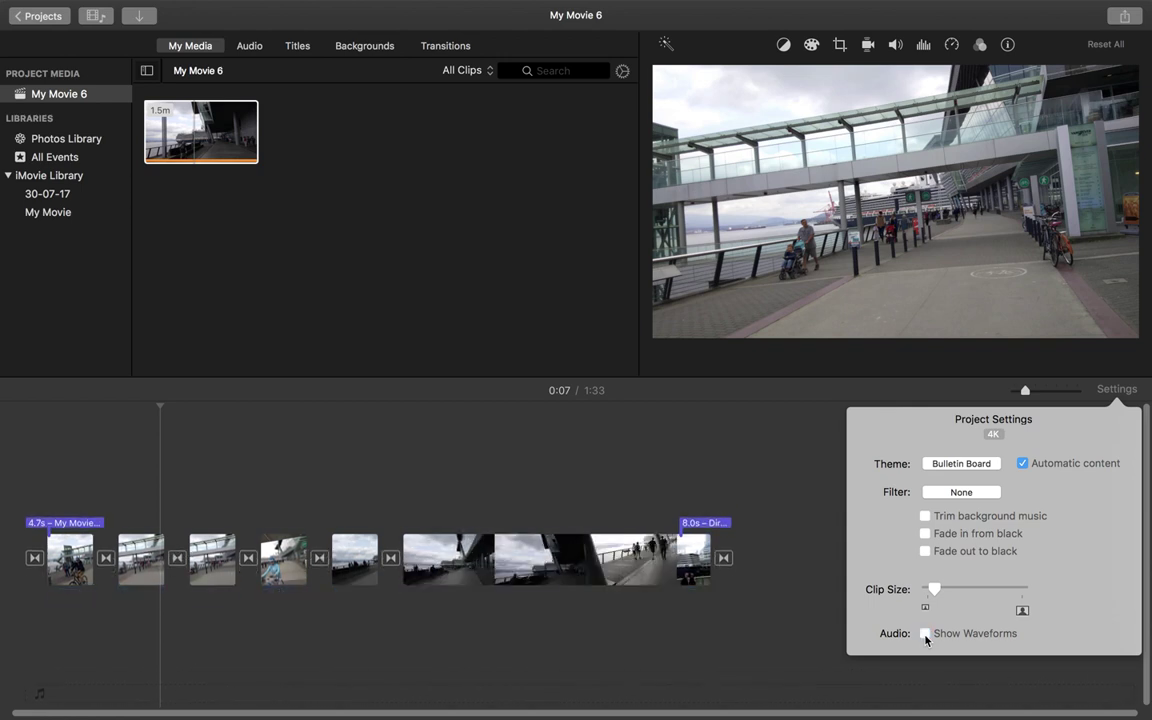
Step: Leave audio waveforms shown and turn Fade out to black on, then off again
click(925, 633)
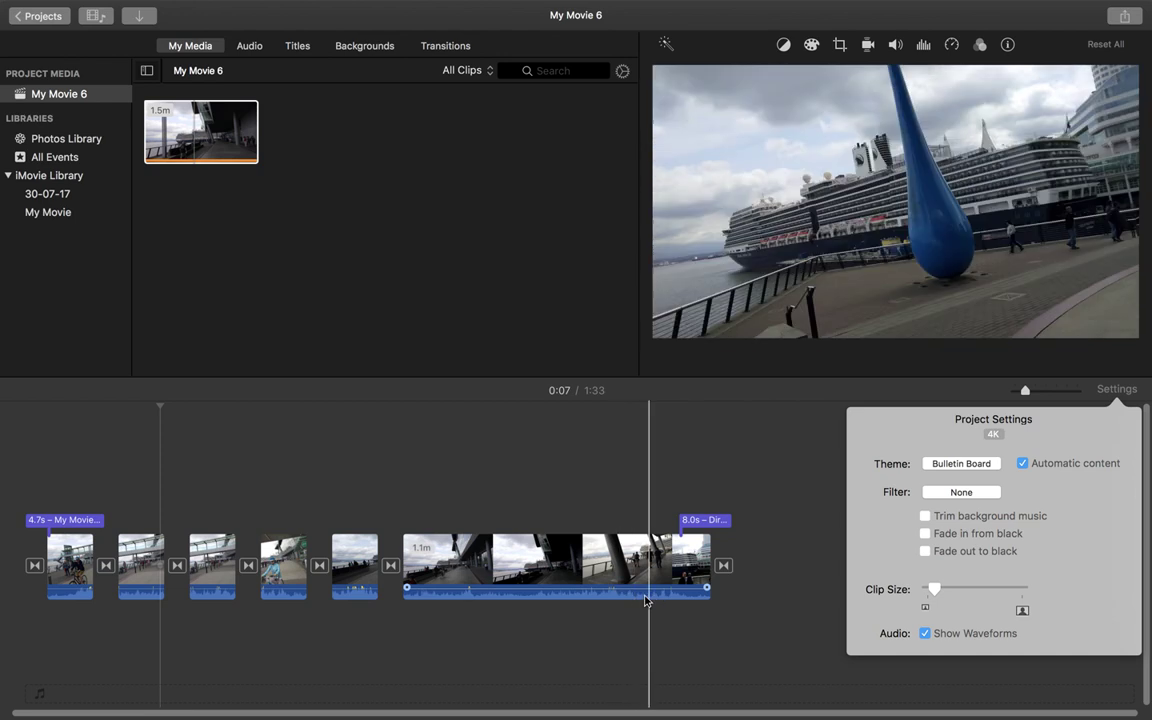
click(925, 633)
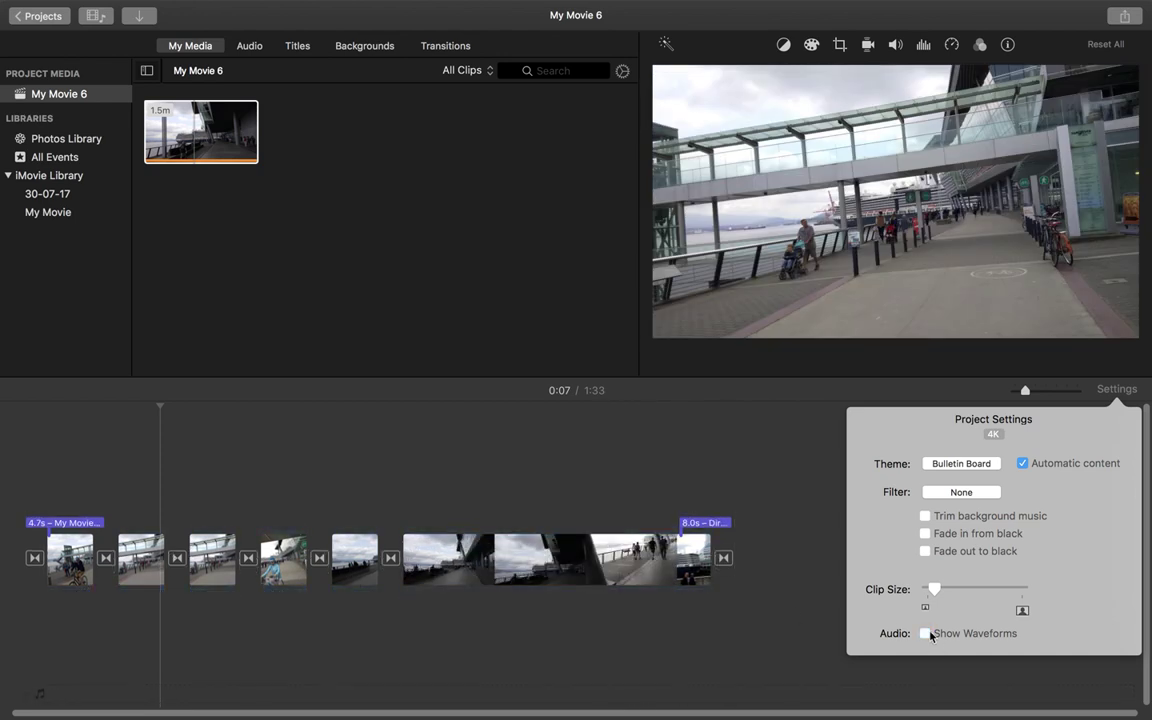
click(925, 633)
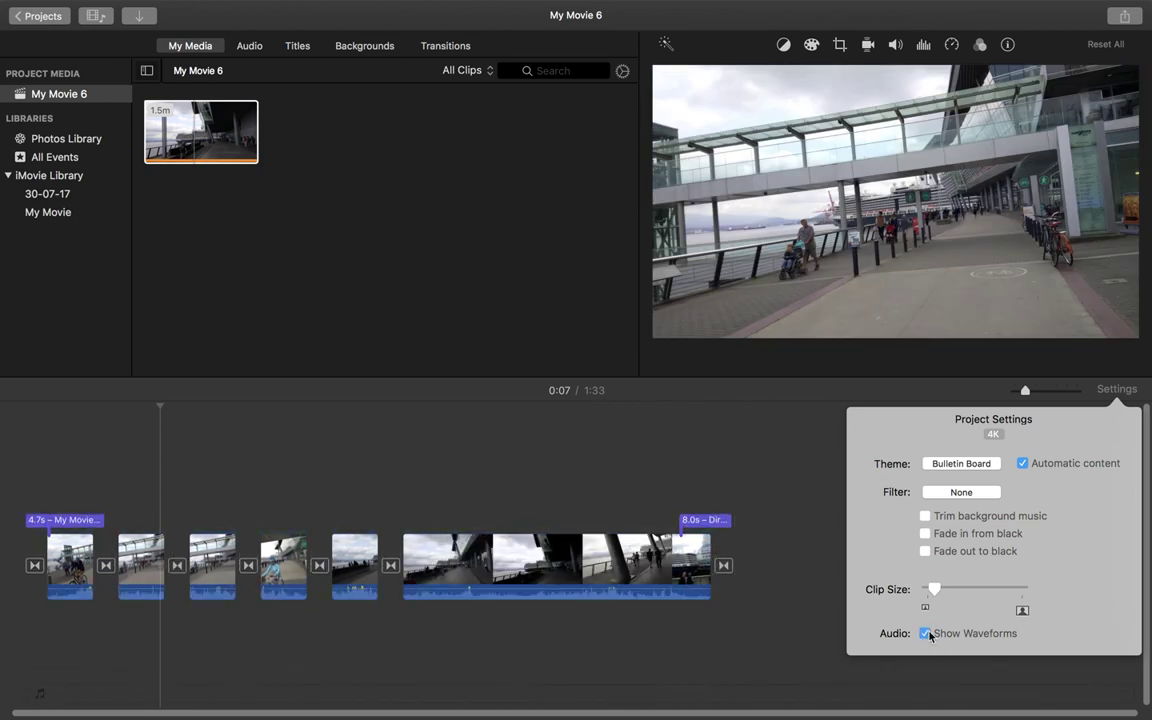
click(925, 633)
click(926, 633)
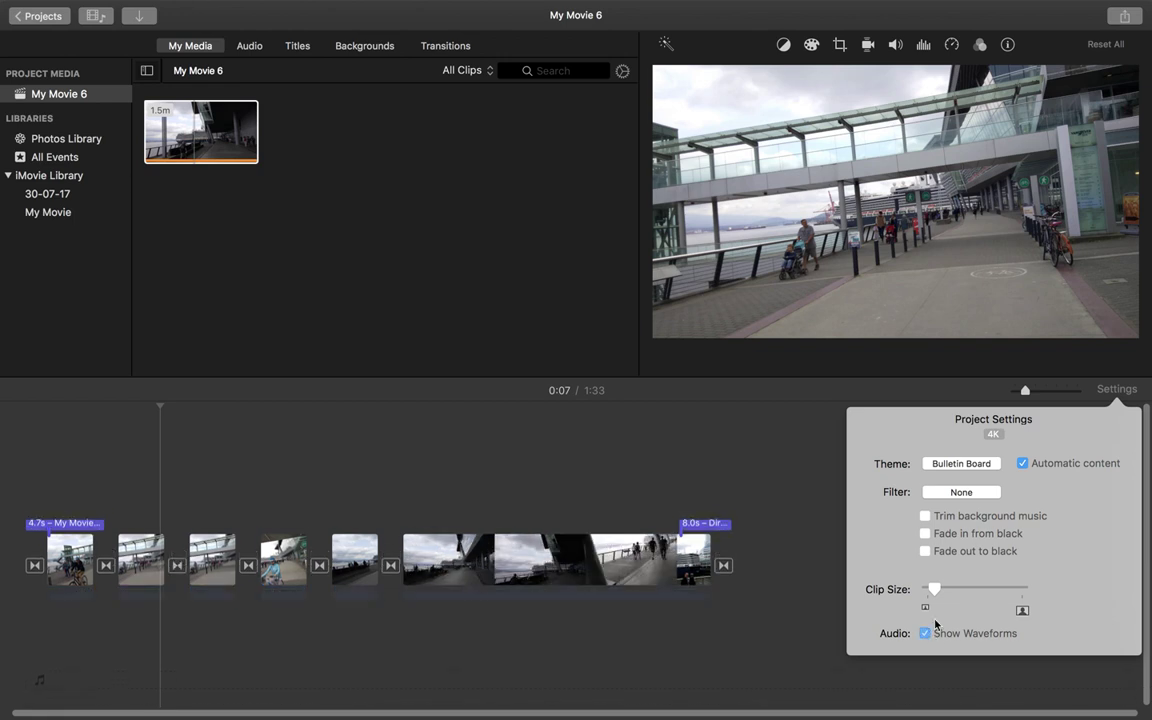
click(926, 517)
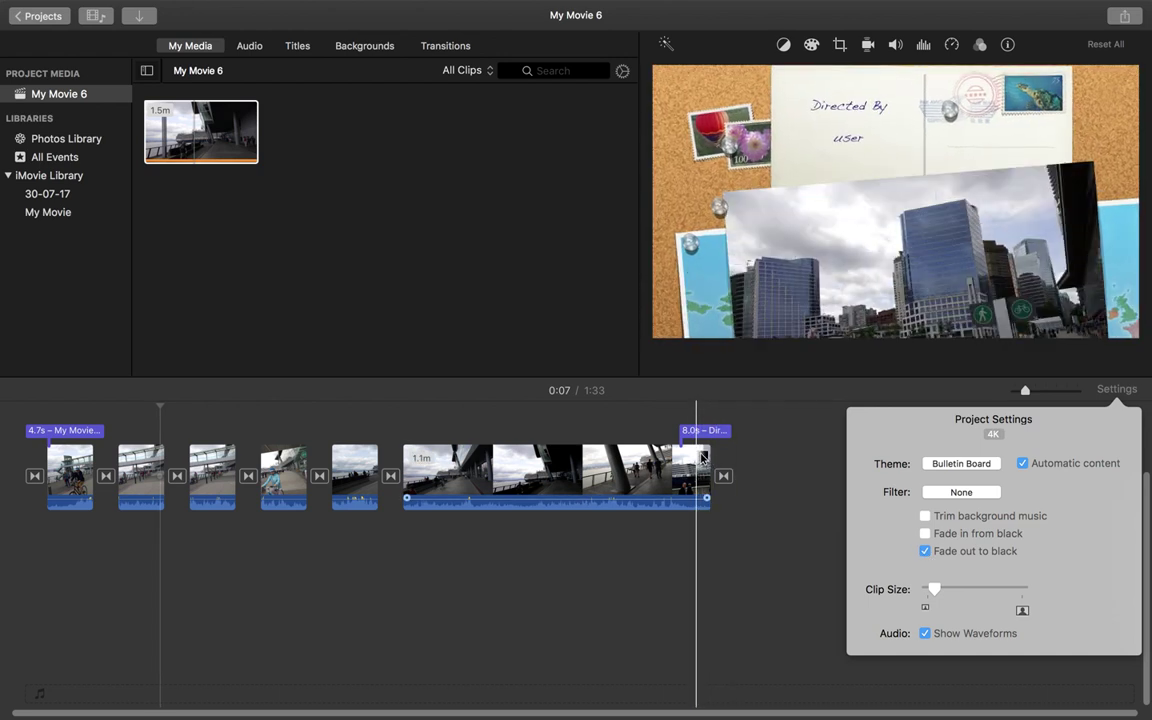
click(925, 552)
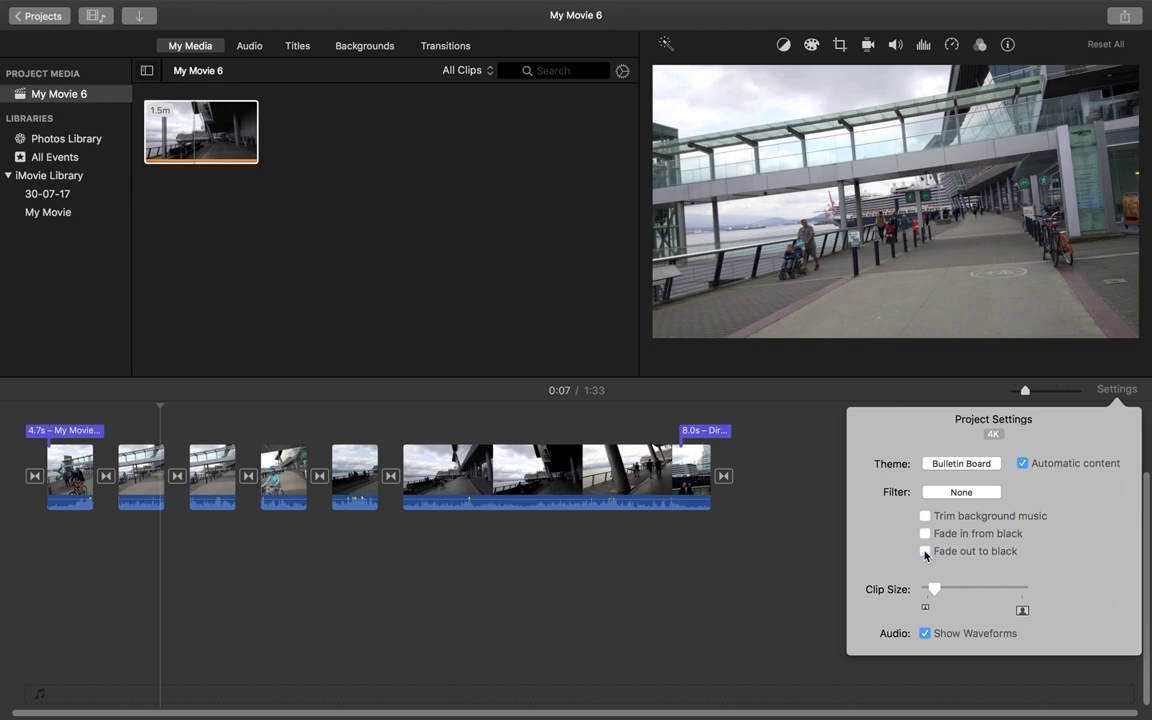
Step: Try the Vintage project filter, then replace it with Duotone
click(949, 493)
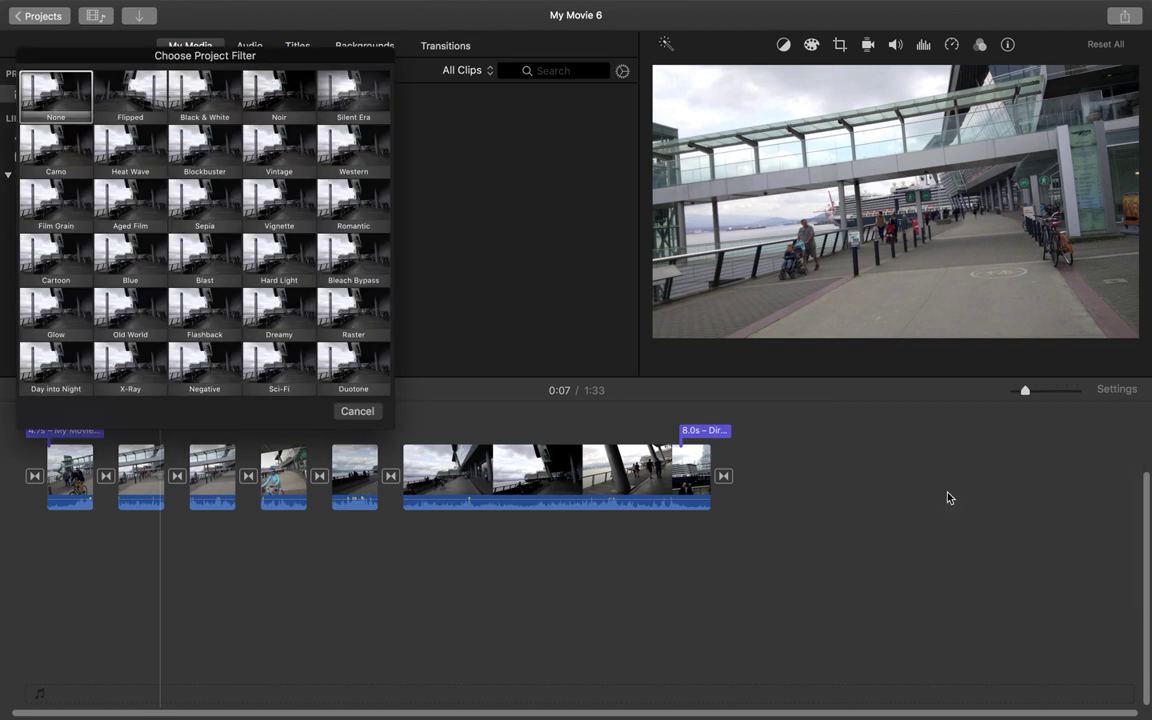
click(280, 155)
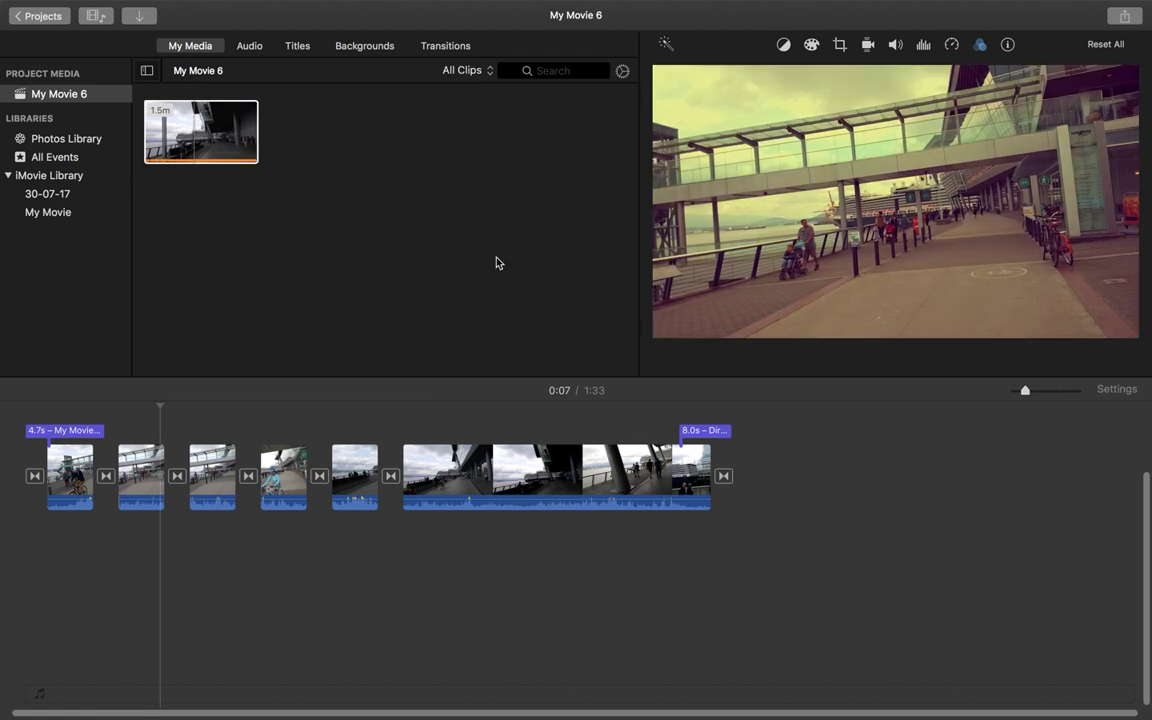
click(1119, 391)
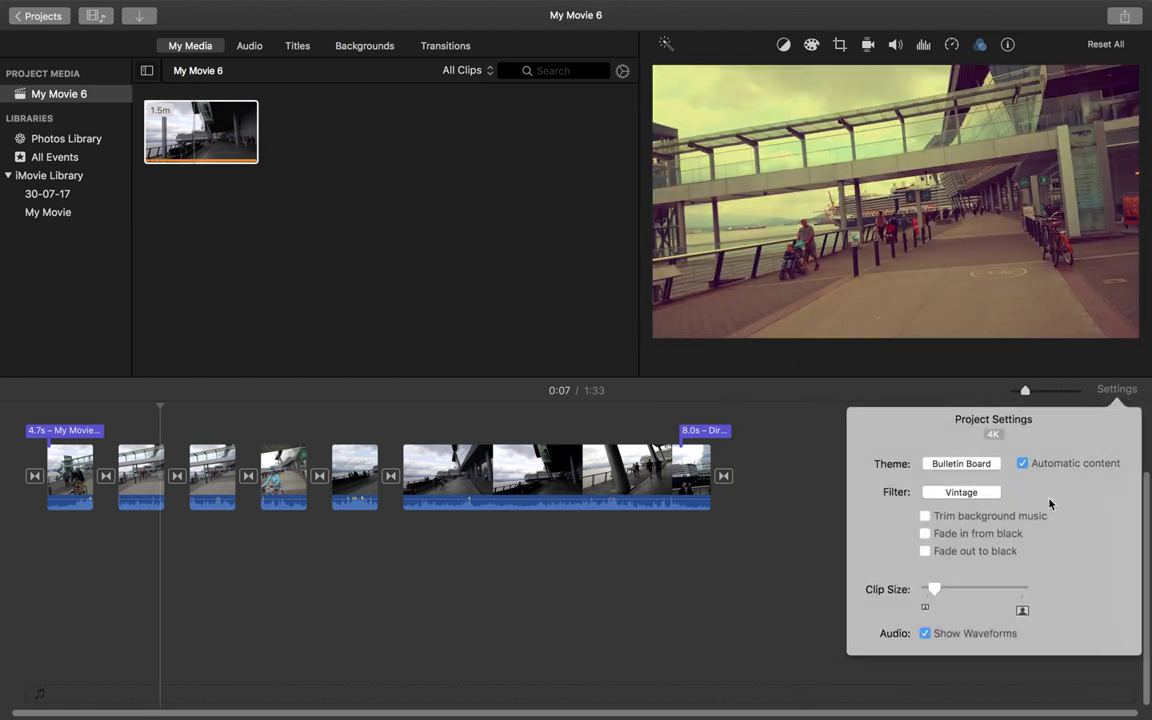
click(974, 497)
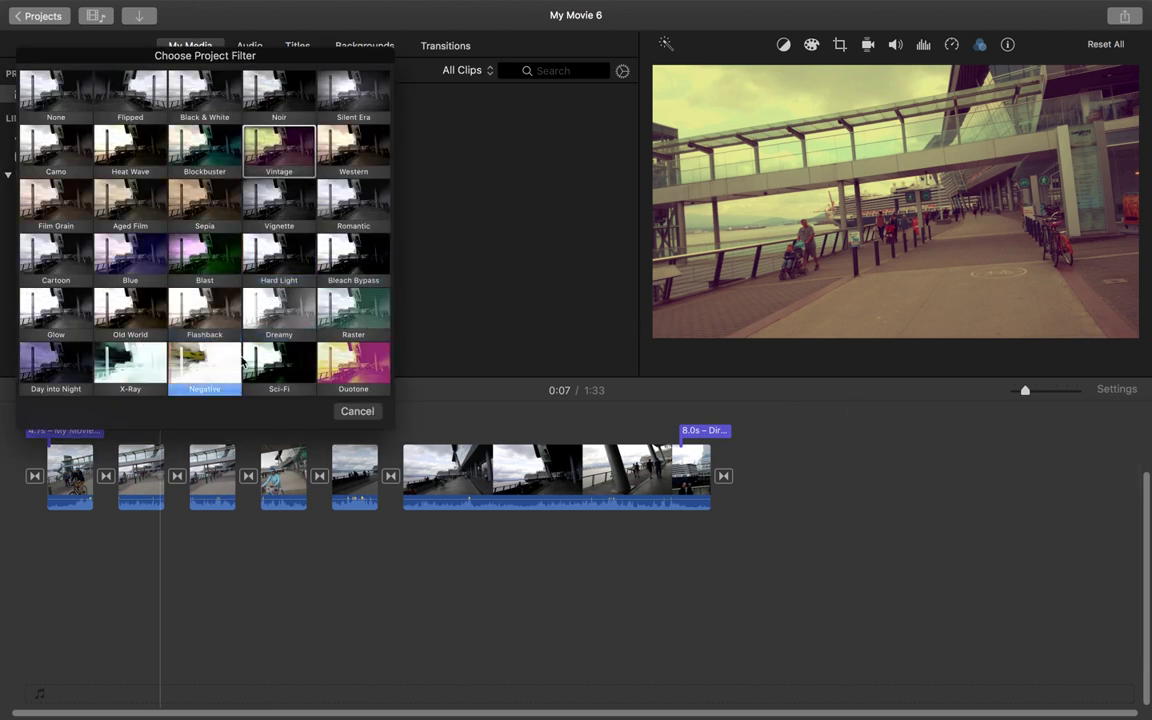
click(352, 366)
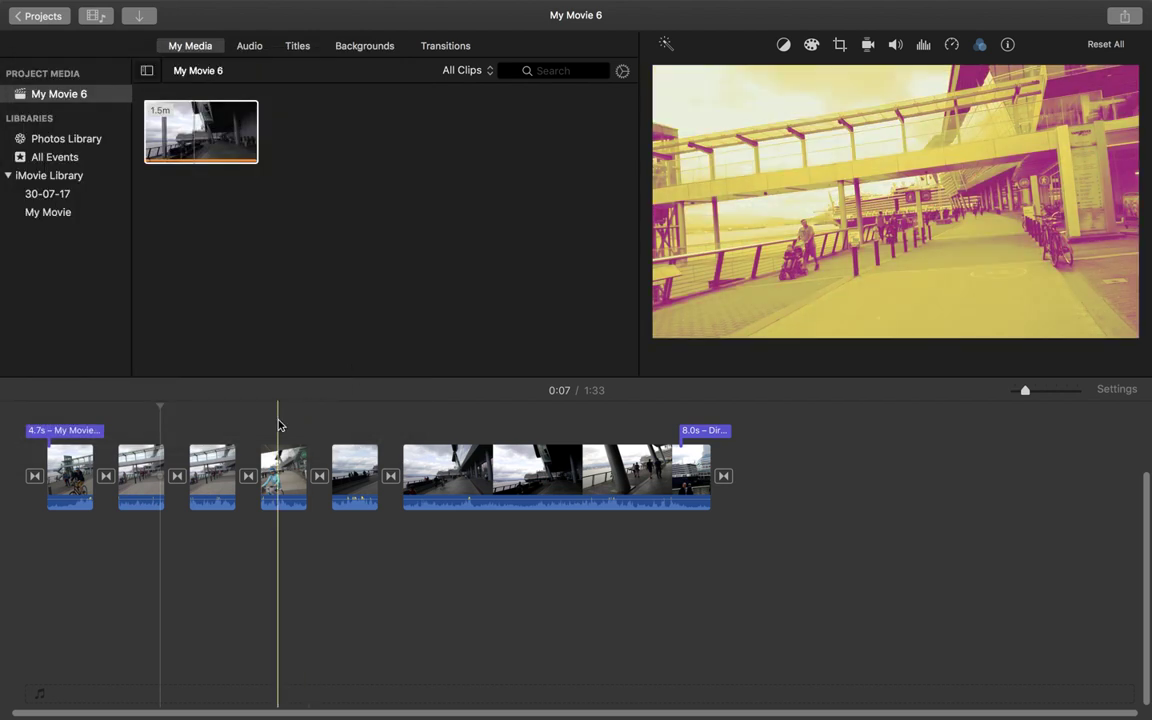
Step: Play from the opening postcard title to see the yellow-magenta Duotone waterfront footage
click(81, 433)
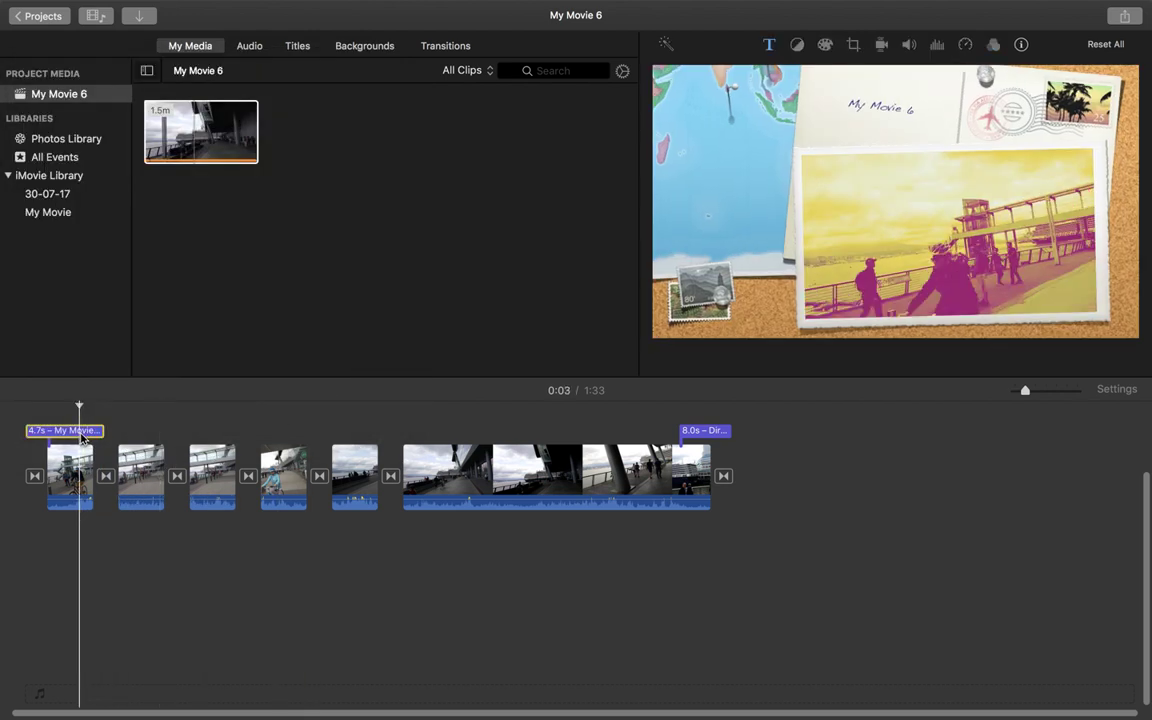
key(space)
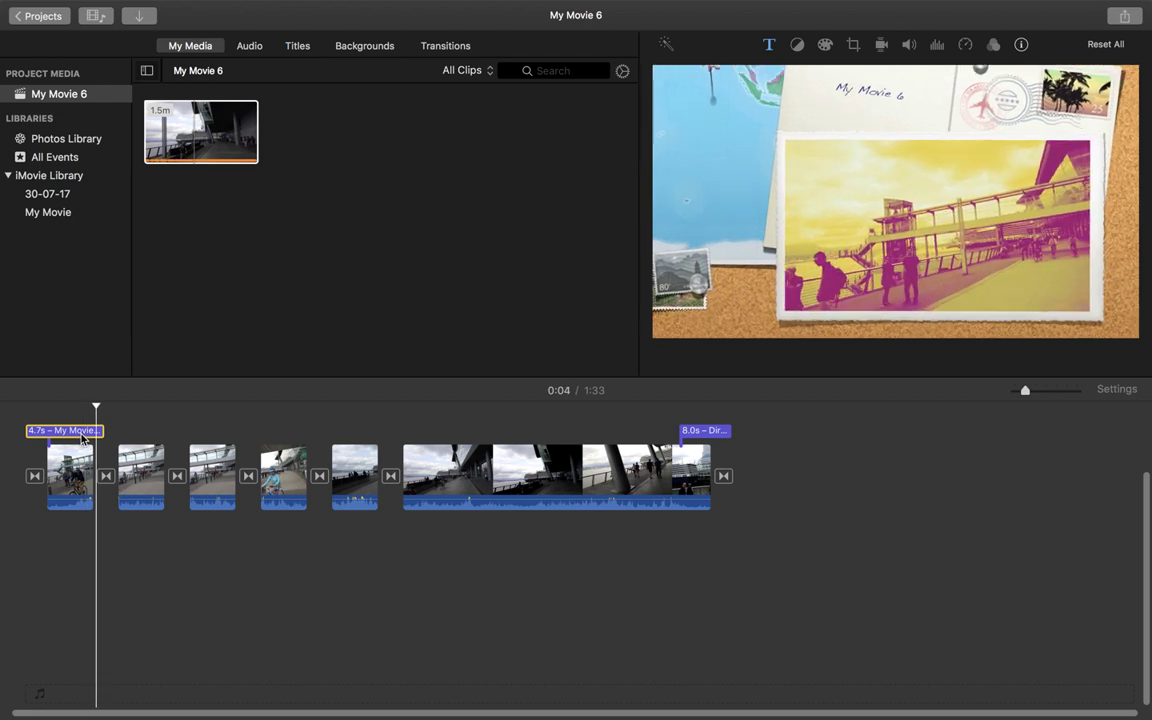